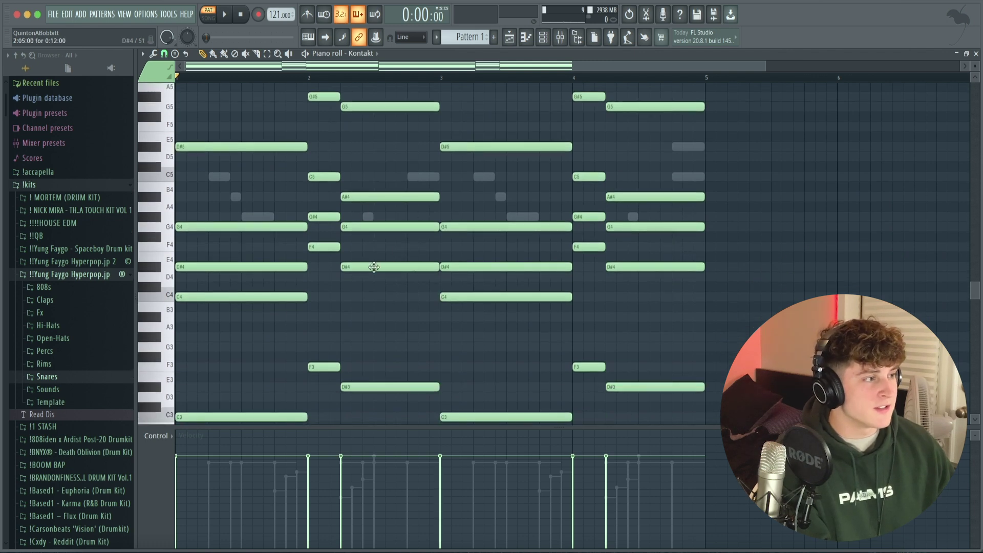
# Examine how the chords are stacked in the Kontakt piano roll, highlighting the upper notes of each chord
pyautogui.moveTo(233, 358); pyautogui.dragTo(210, 204)
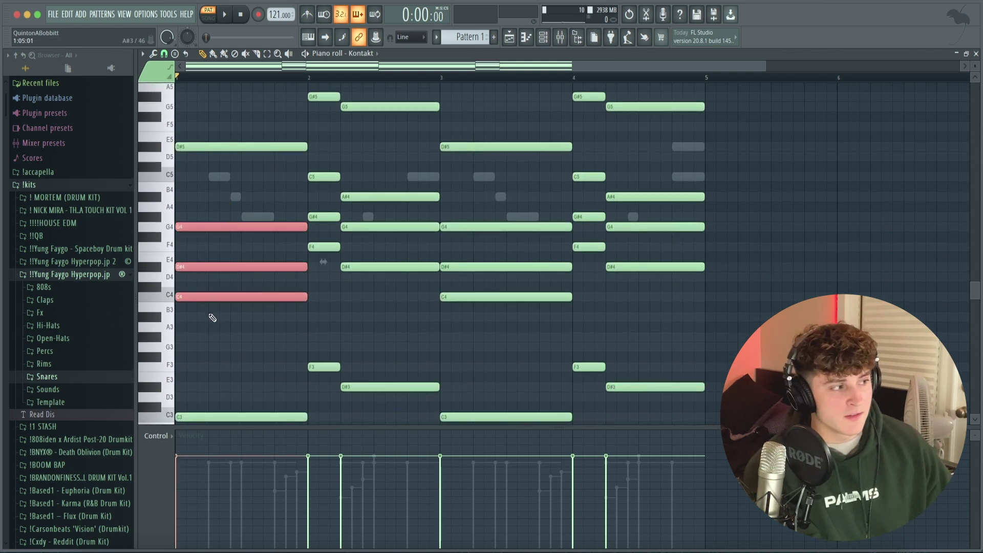
pyautogui.click(238, 344)
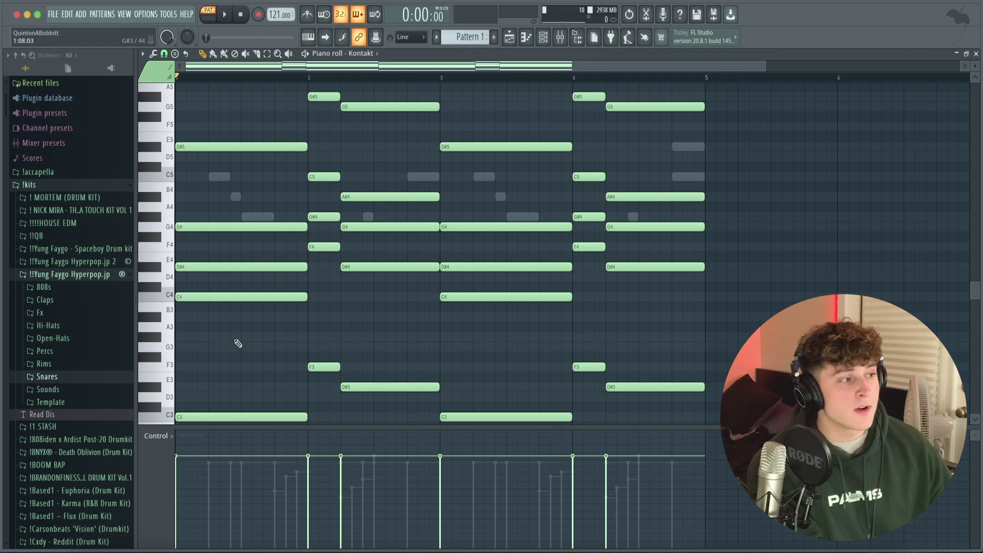
pyautogui.moveTo(233, 339); pyautogui.dragTo(230, 211)
pyautogui.moveTo(318, 291); pyautogui.dragTo(326, 132)
pyautogui.moveTo(364, 321); pyautogui.dragTo(375, 187)
pyautogui.keyDown('super'); pyautogui.click(338, 333); pyautogui.keyUp('super')
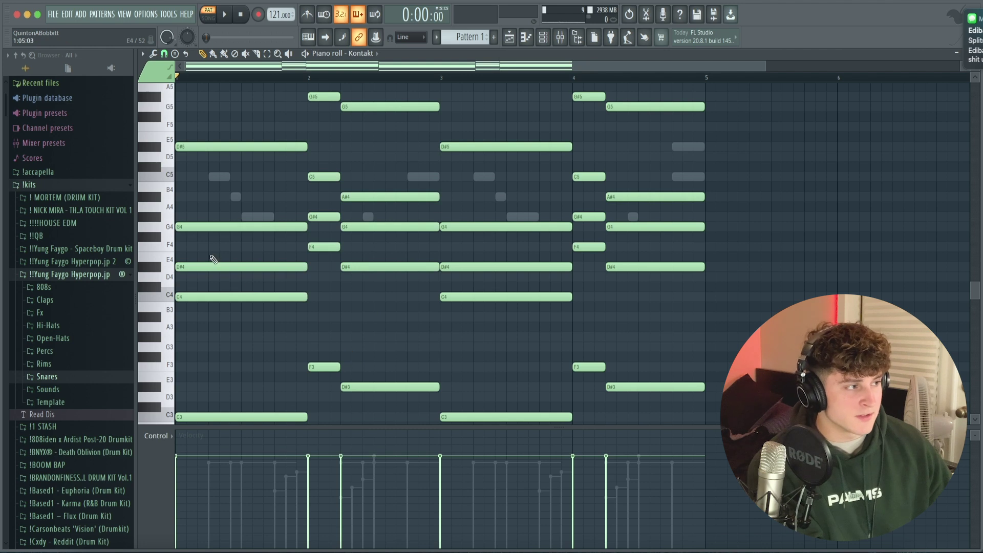
pyautogui.click(212, 264)
pyautogui.moveTo(228, 327); pyautogui.dragTo(212, 285)
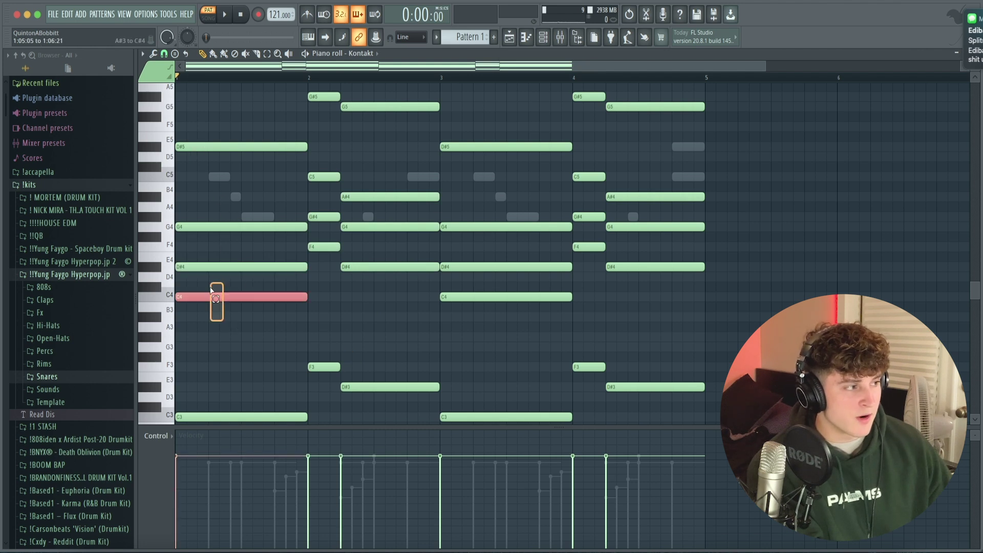
# Review the lower chord notes in the Kontakt #4 piano roll and play back Pattern 1
pyautogui.scroll(-2, 241, 362)
pyautogui.moveTo(239, 359); pyautogui.dragTo(237, 385)
pyautogui.keyDown('super'); pyautogui.click(422, 264); pyautogui.keyUp('super')
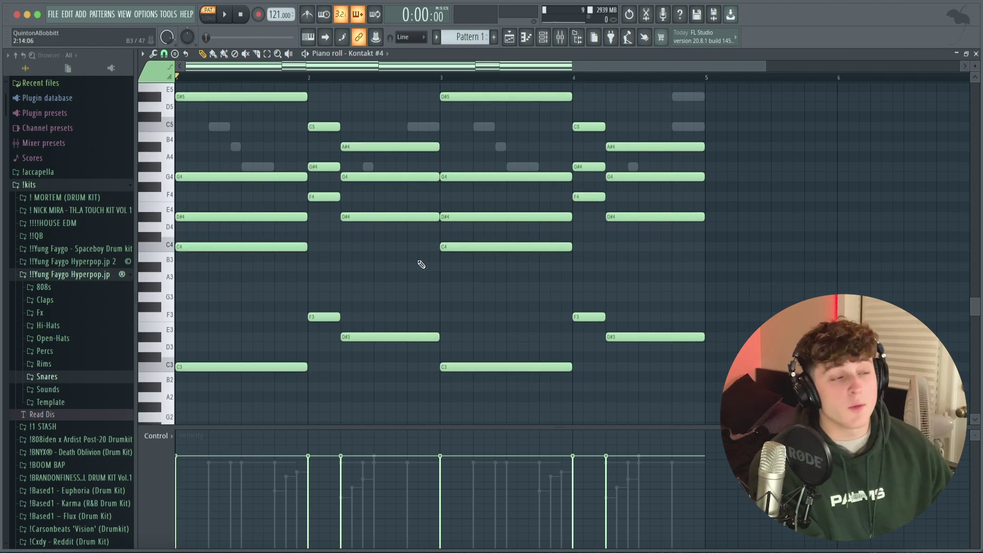
pyautogui.press('space')
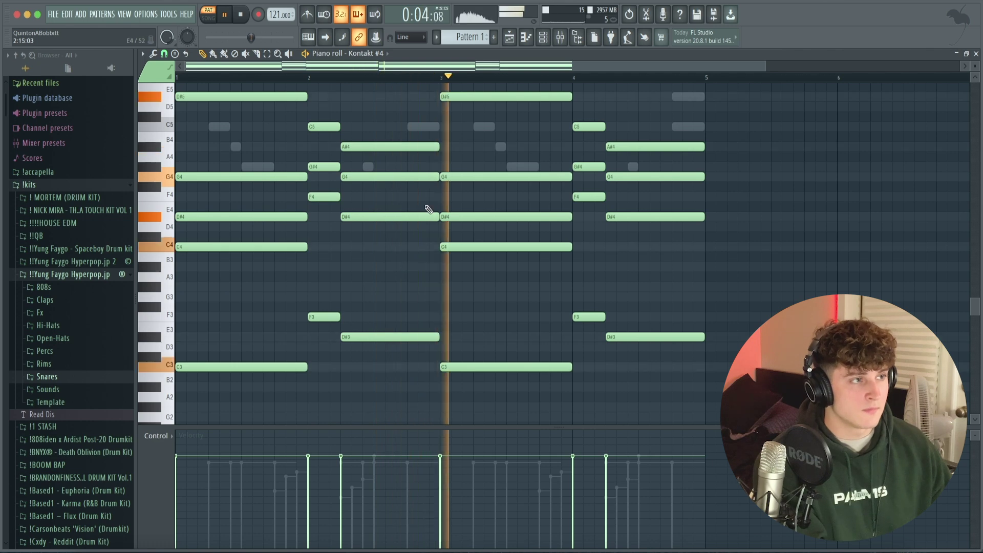
# Inspect the Analog Brass and Winds instruments on the Kontakt #4 and Kontakt channels and play both chord layers together
pyautogui.click(544, 45)
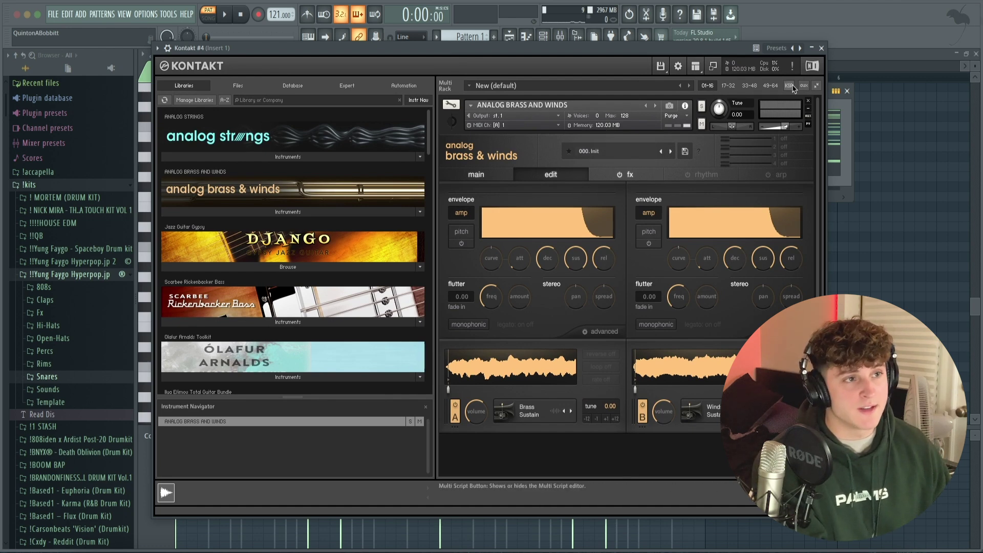
pyautogui.click(821, 47)
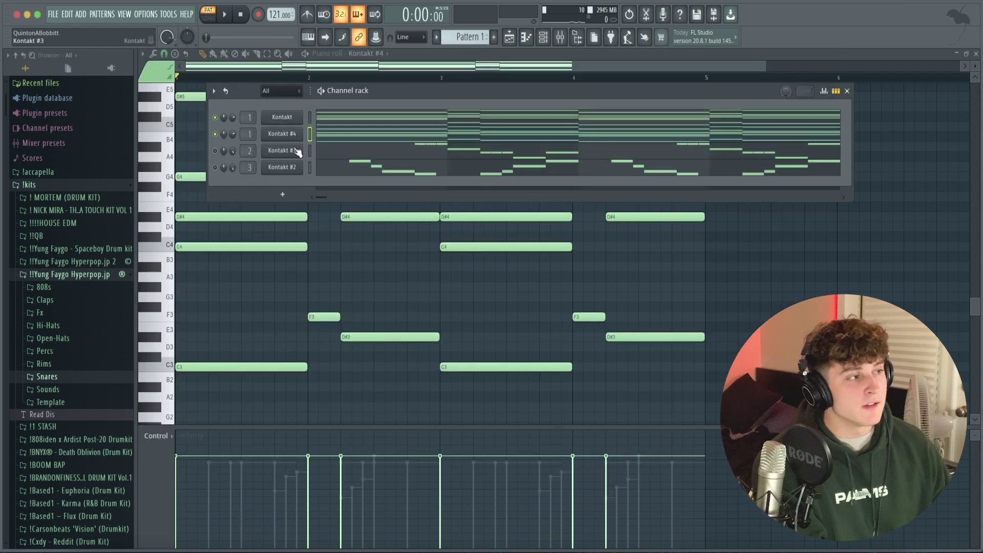
pyautogui.click(310, 118)
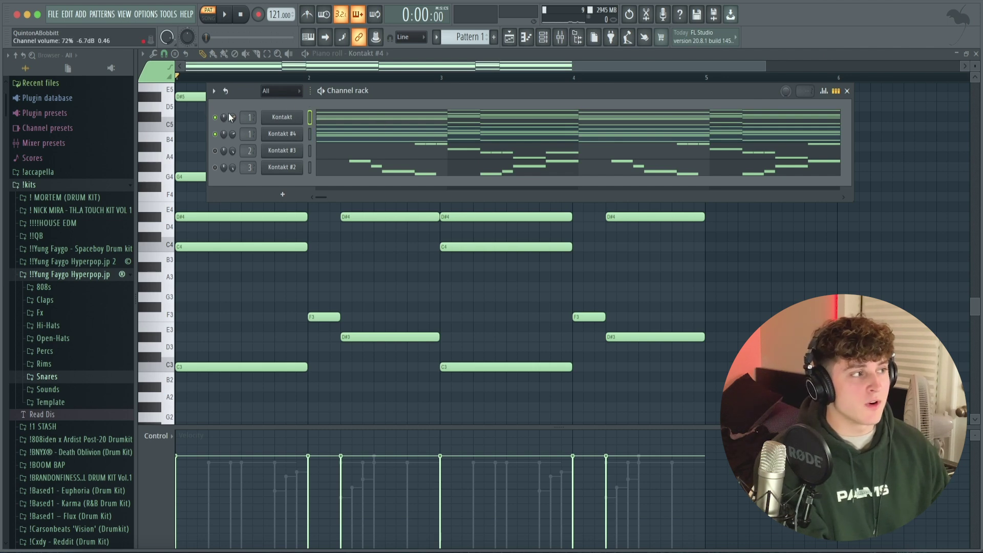
pyautogui.click(290, 121)
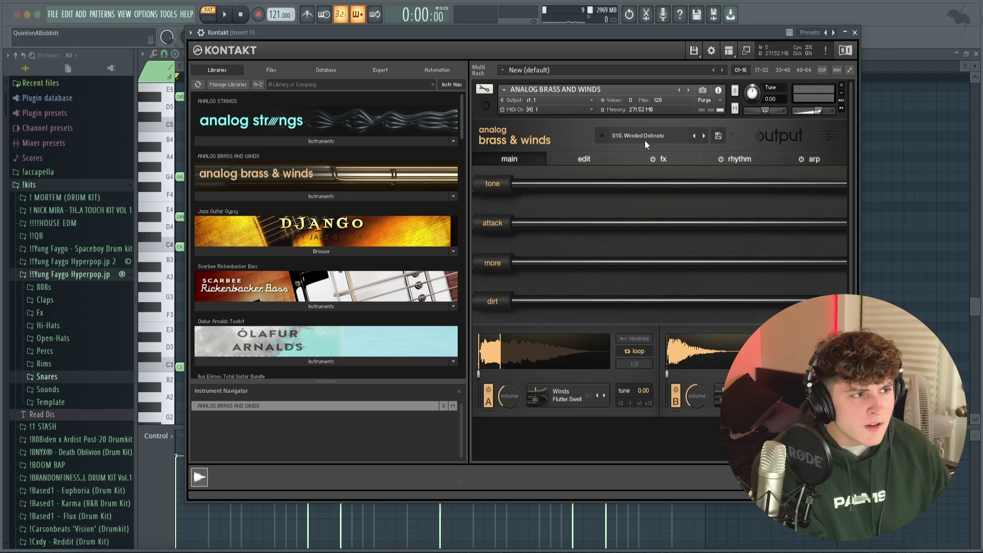
pyautogui.click(855, 33)
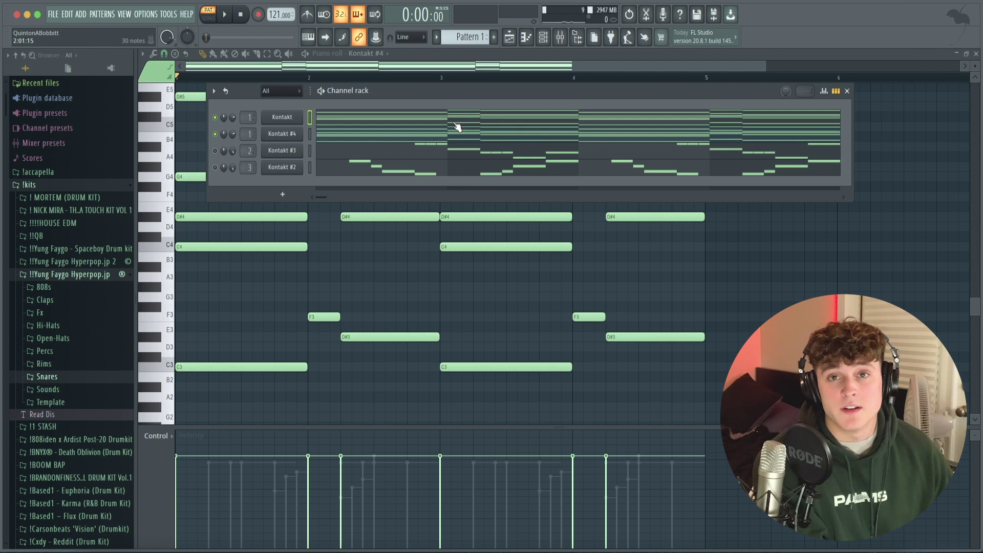
pyautogui.press('space')
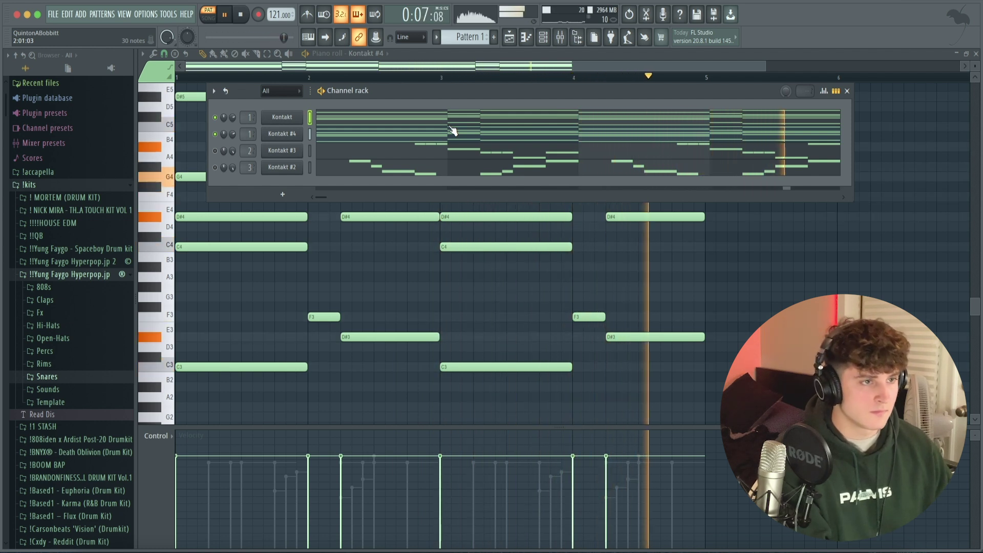
pyautogui.press('space')
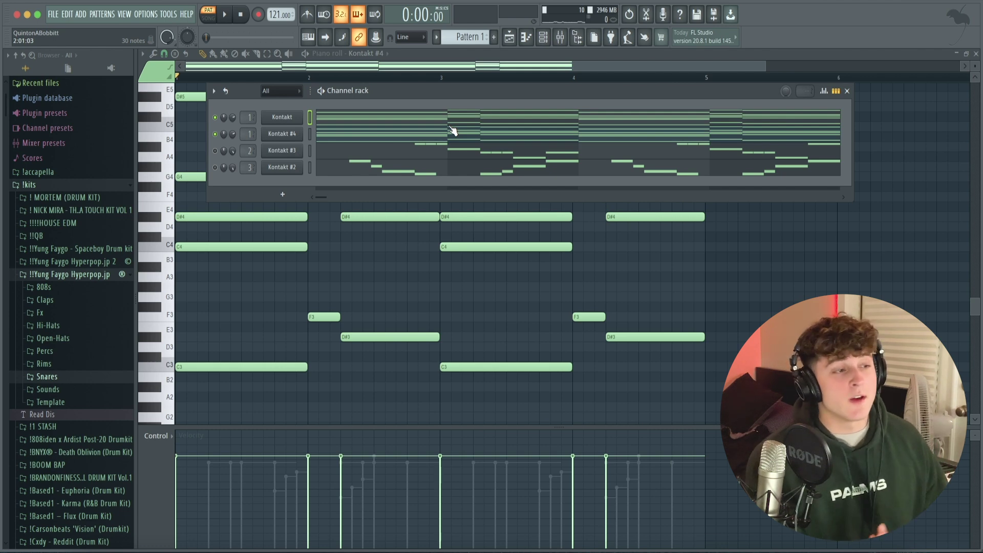
# Inspect the Kontakt #3 channel's instrument source and melody notes, and play the pattern with that channel included
pyautogui.moveTo(481, 61); pyautogui.dragTo(510, 48)
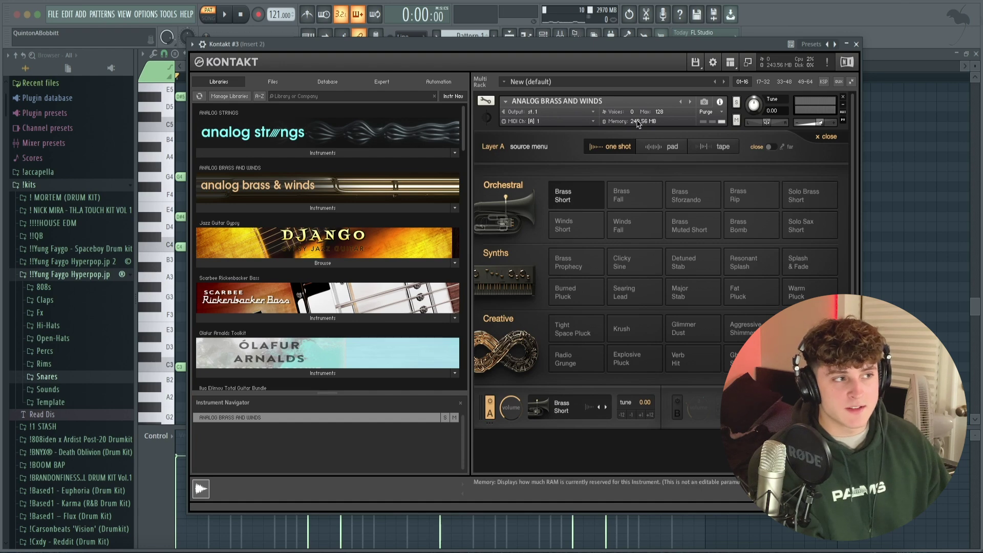
pyautogui.click(857, 44)
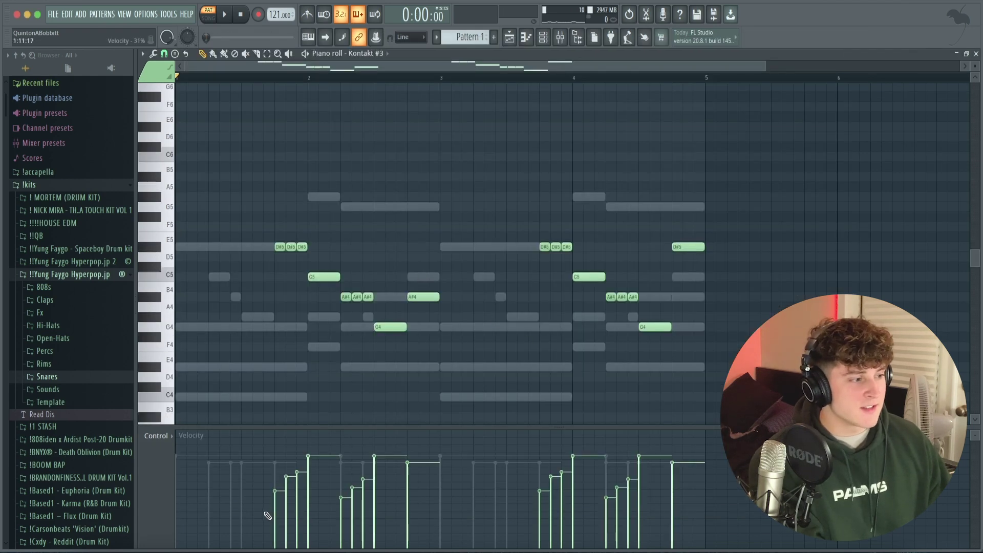
pyautogui.press('F6')
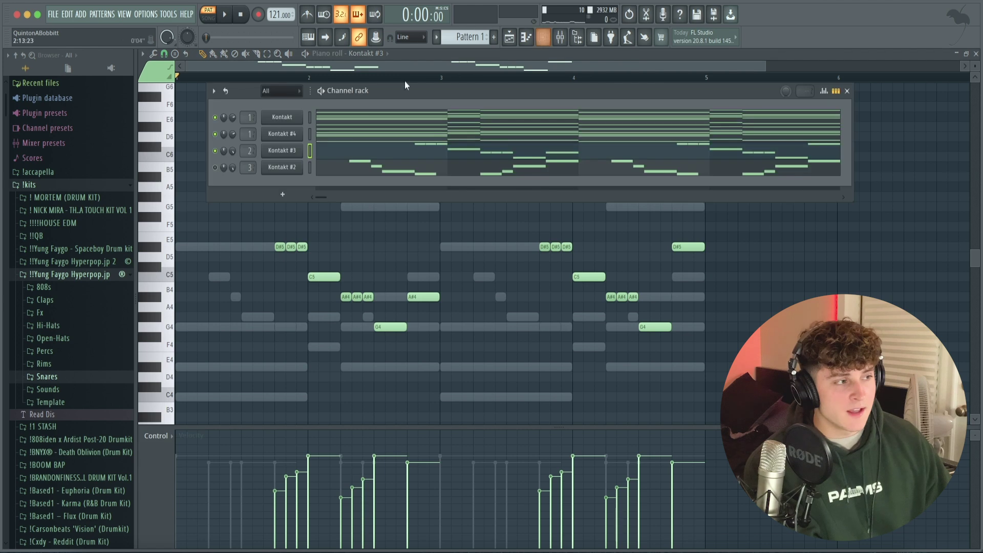
pyautogui.moveTo(448, 99); pyautogui.dragTo(444, 89)
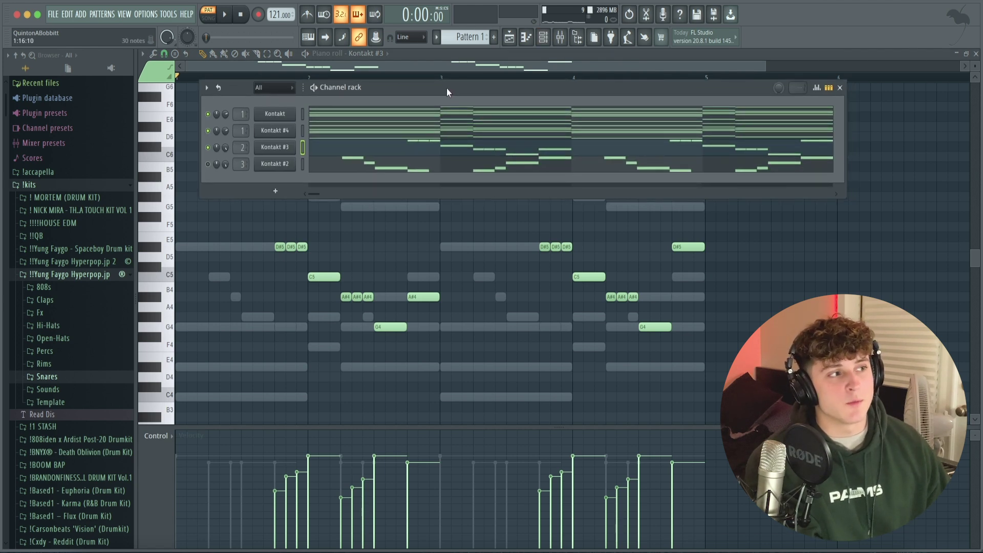
pyautogui.moveTo(447, 88); pyautogui.dragTo(452, 89)
pyautogui.press('space')
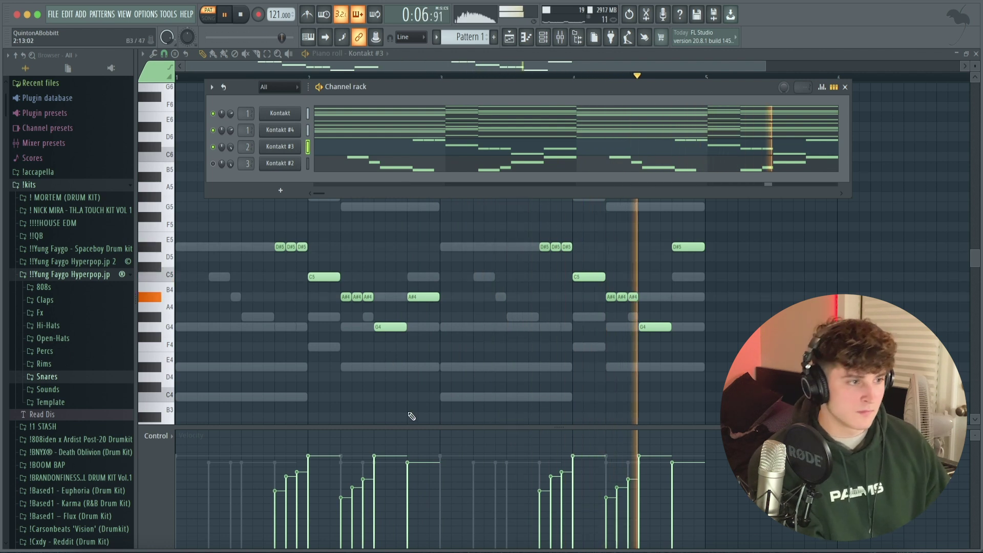
pyautogui.press('space')
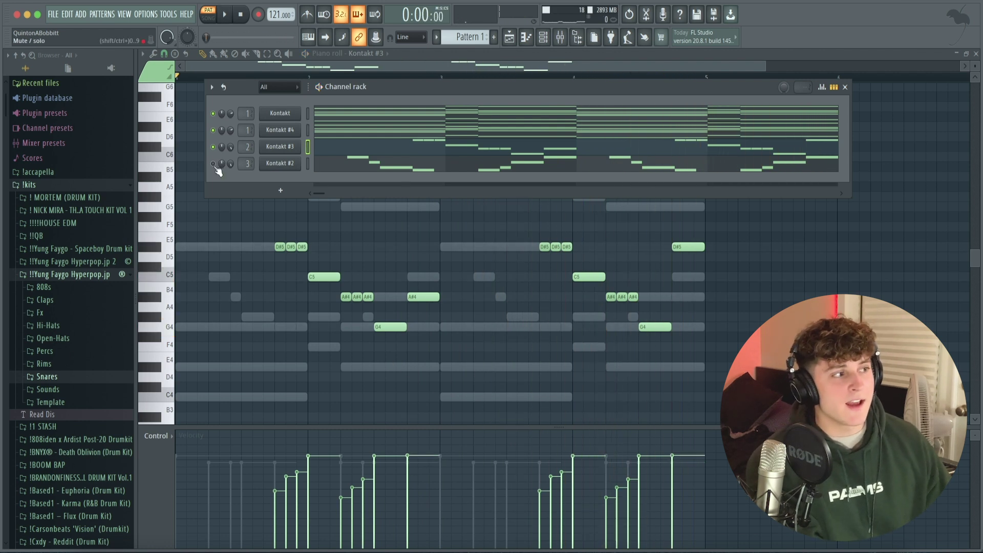
# Examine the Kontakt #2 channel's instrument source and counter-melody notes, and play the pattern with all melody layers
pyautogui.click(281, 164)
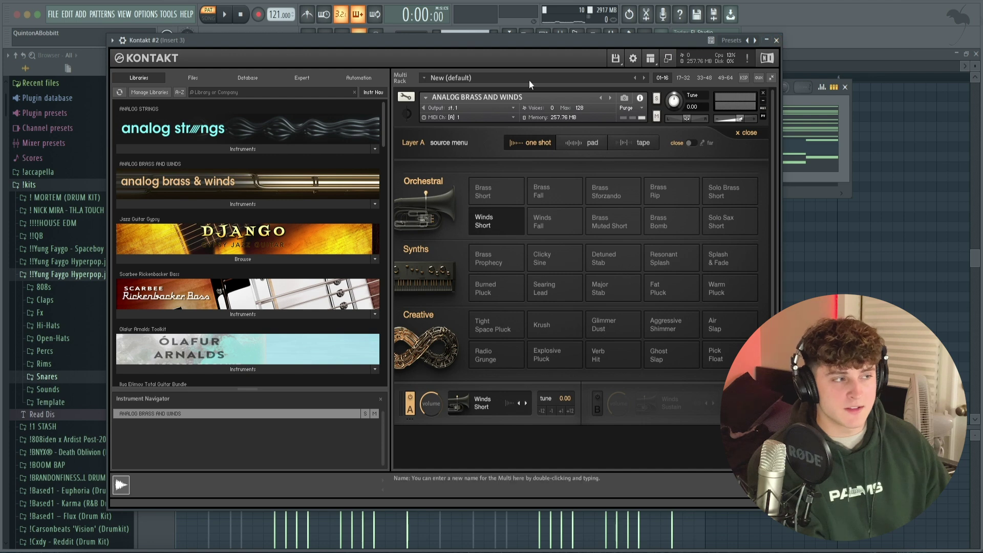
pyautogui.click(777, 40)
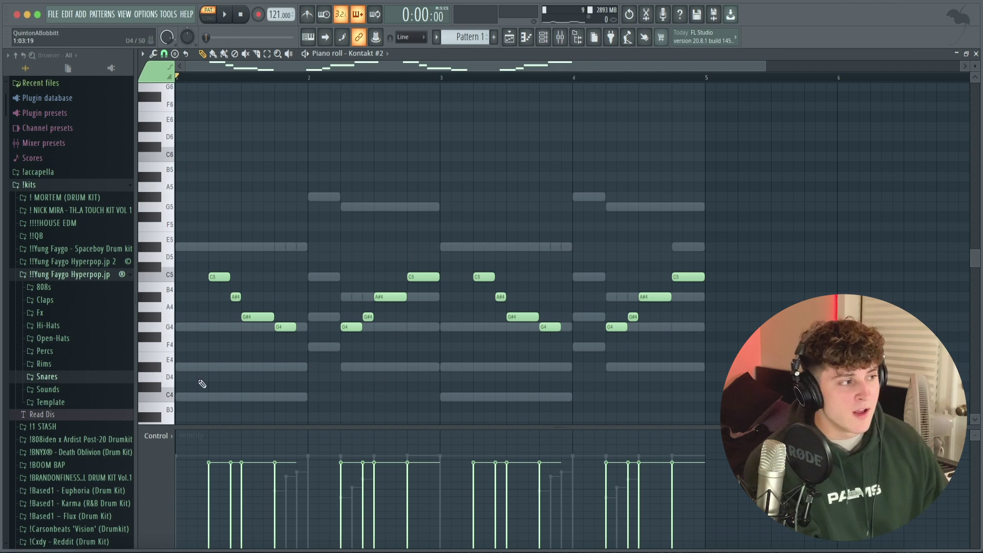
pyautogui.moveTo(756, 329); pyautogui.dragTo(202, 221)
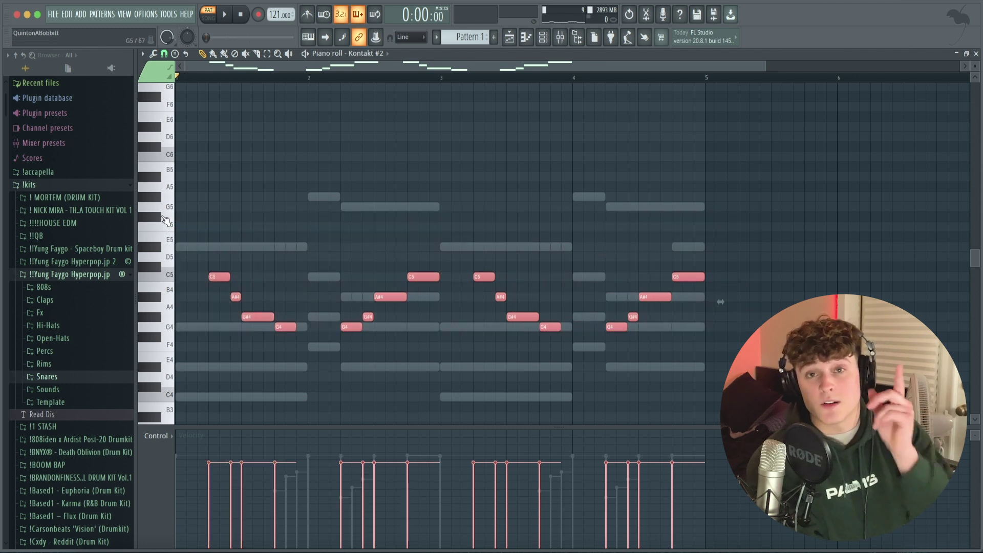
pyautogui.click(196, 267)
pyautogui.moveTo(204, 237); pyautogui.dragTo(661, 369)
pyautogui.click(233, 333)
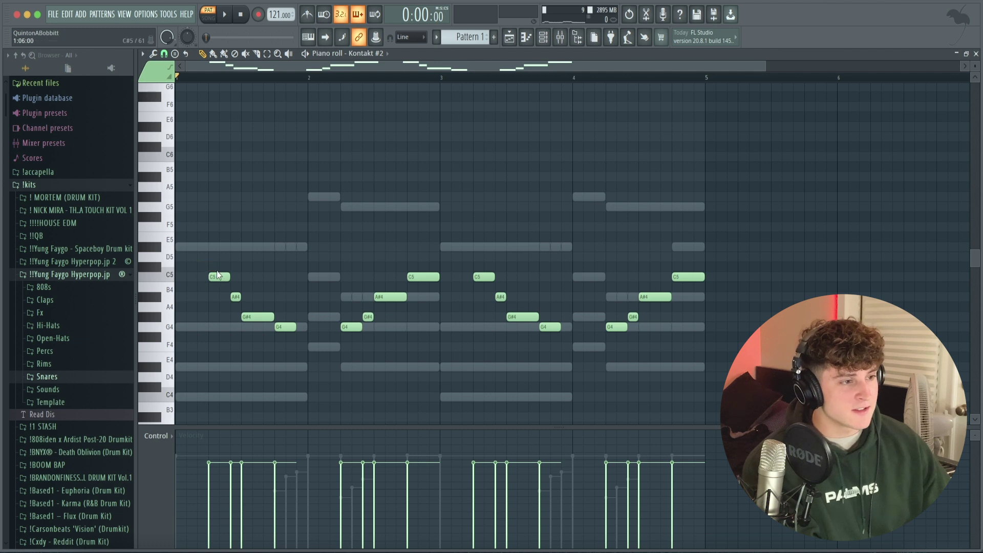
pyautogui.moveTo(658, 244); pyautogui.dragTo(698, 288)
pyautogui.keyDown('super'); pyautogui.click(457, 413); pyautogui.keyUp('super')
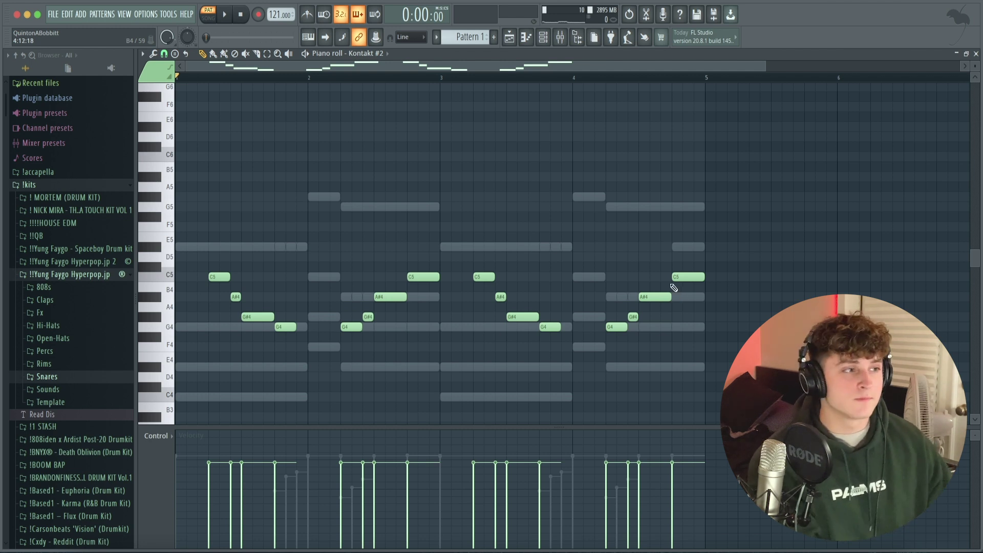
pyautogui.click(544, 37)
pyautogui.press('space')
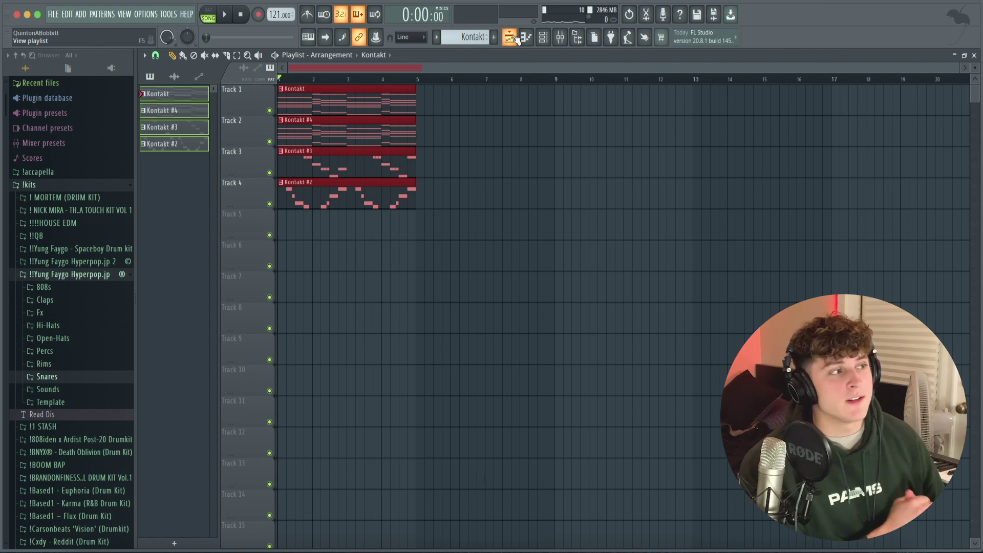
# Check the Kontakt #4 clip's chord notes in the piano roll and return to the playlist
pyautogui.doubleClick(340, 117)
pyautogui.moveTo(441, 70); pyautogui.dragTo(333, 71)
pyautogui.scroll(4, 301, 277)
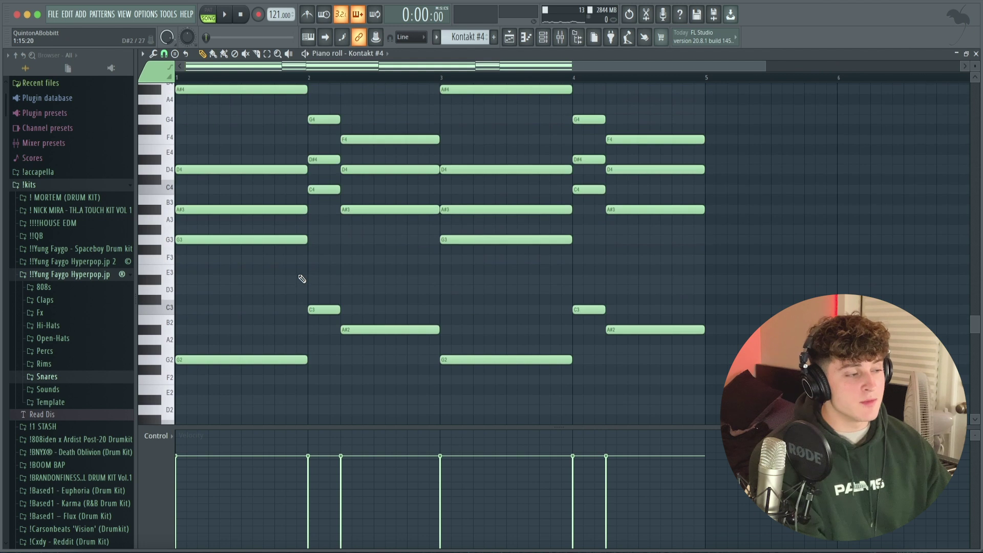
pyautogui.click(266, 53)
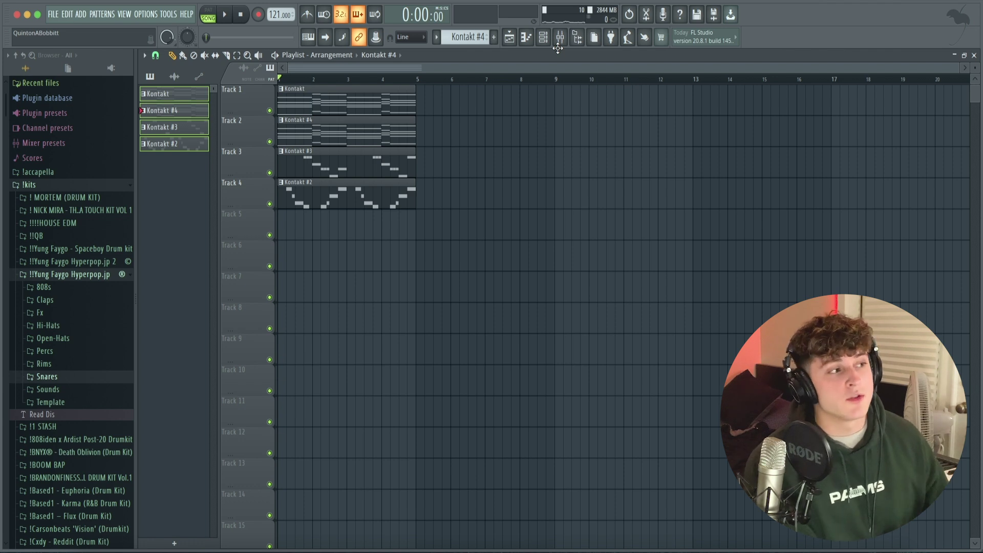
# Create a new pattern named drums and place it on Track 5 of the playlist
pyautogui.click(494, 37)
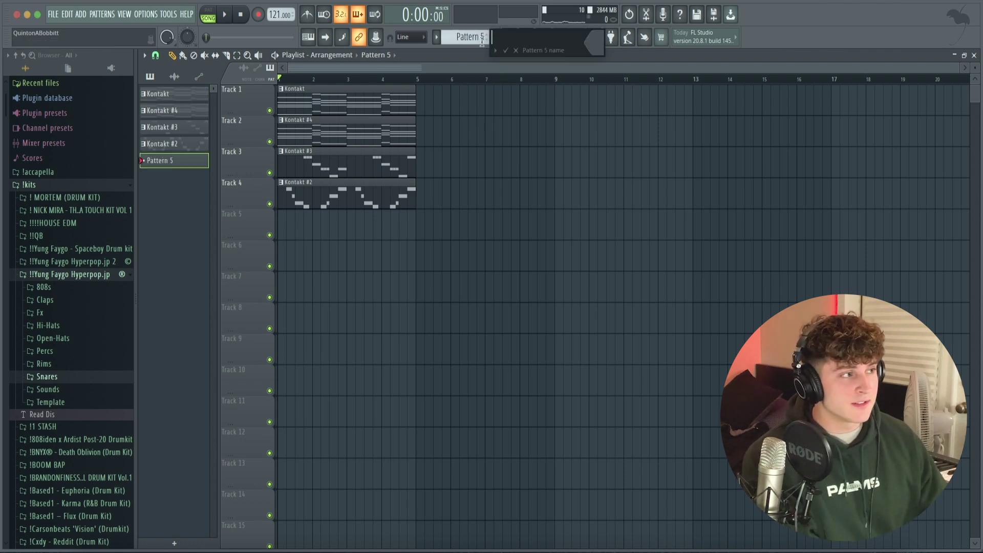
pyautogui.write('drums')
pyautogui.press('Return')
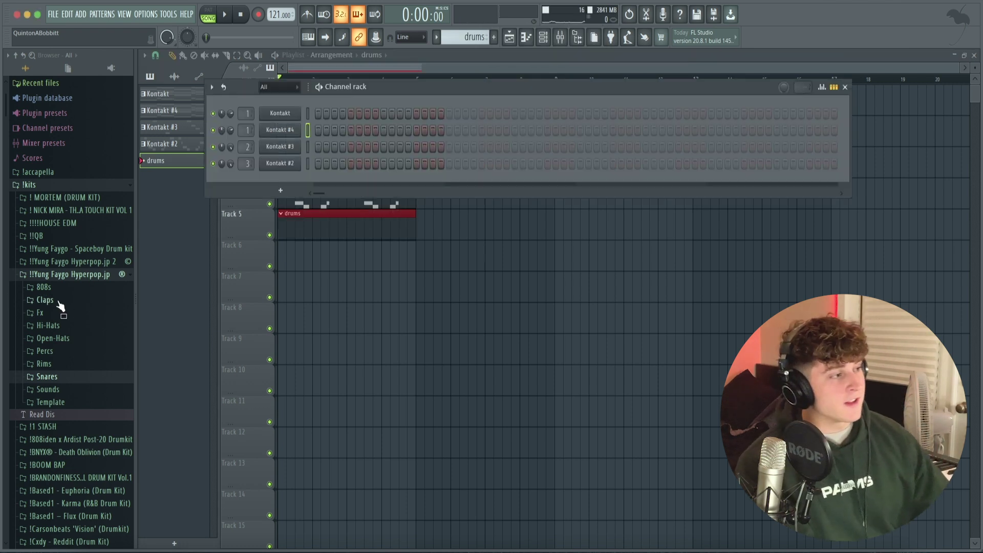
# Add the Empire Clap sample from the kit's Claps folder as a new channel in the channel rack
pyautogui.click(58, 301)
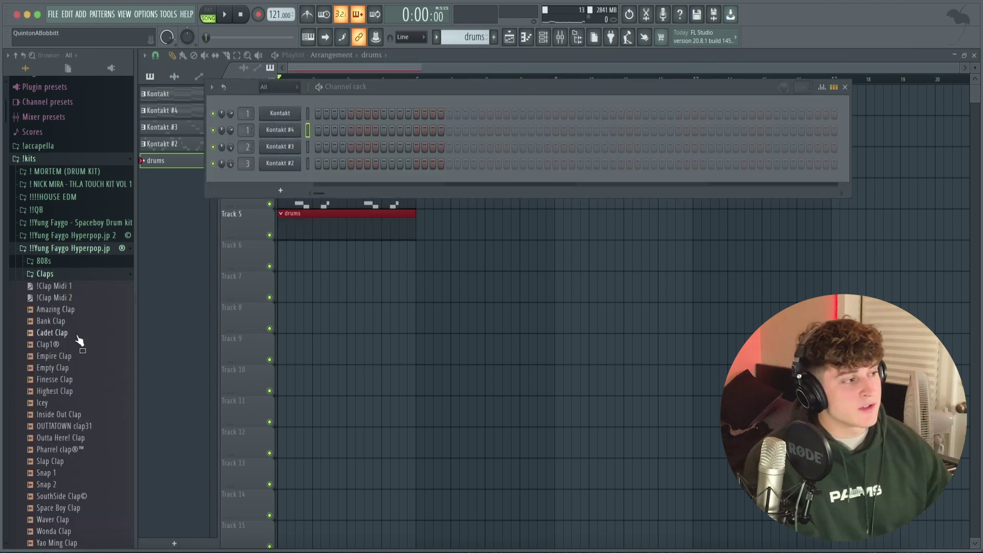
pyautogui.click(68, 359)
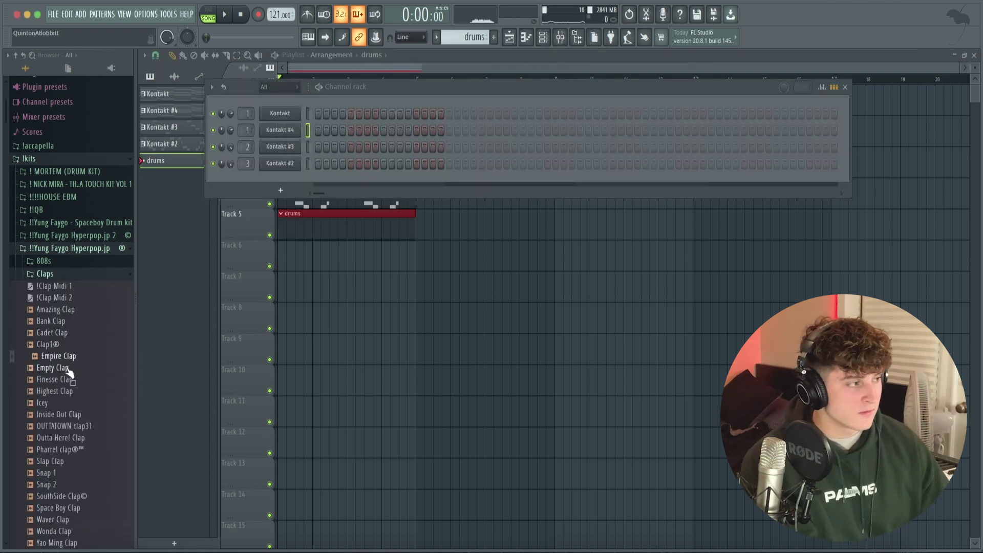
pyautogui.moveTo(68, 358); pyautogui.dragTo(279, 192)
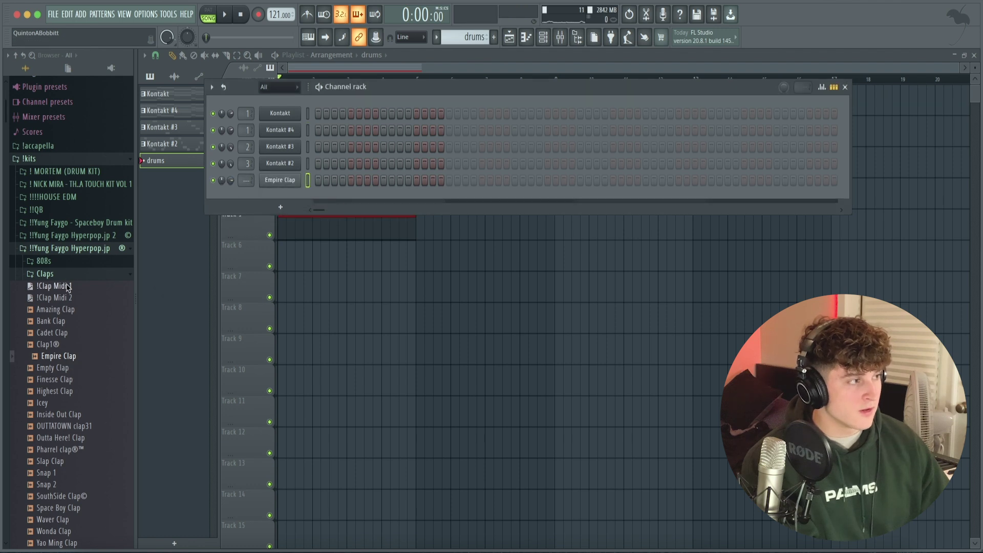
# Load !Clap Midi 1 onto the Empire Clap channel and delete the clap notes after bar 4
pyautogui.moveTo(66, 290); pyautogui.dragTo(433, 180)
pyautogui.moveTo(513, 160); pyautogui.dragTo(809, 191)
pyautogui.press('Delete')
pyautogui.rightClick(822, 196)
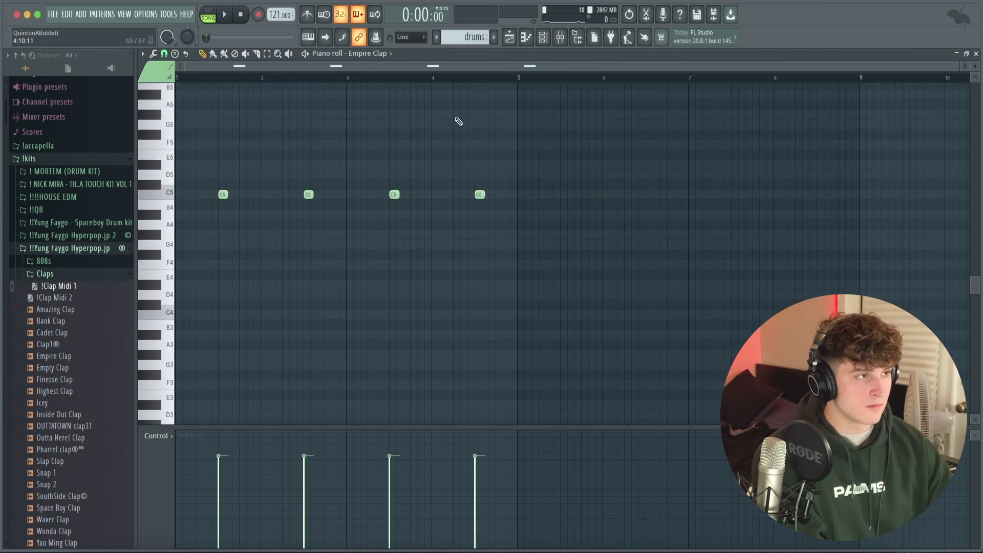
# Play the arrangement from the playlist to hear the clap against the melody, and bring up the channel rack
pyautogui.click(526, 38)
pyautogui.press('space')
pyautogui.click(377, 293)
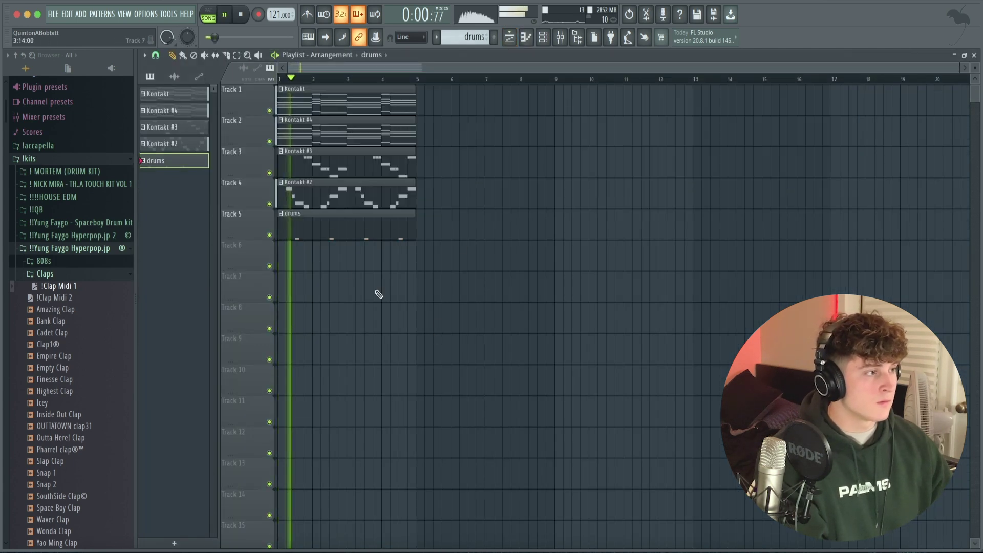
pyautogui.click(544, 38)
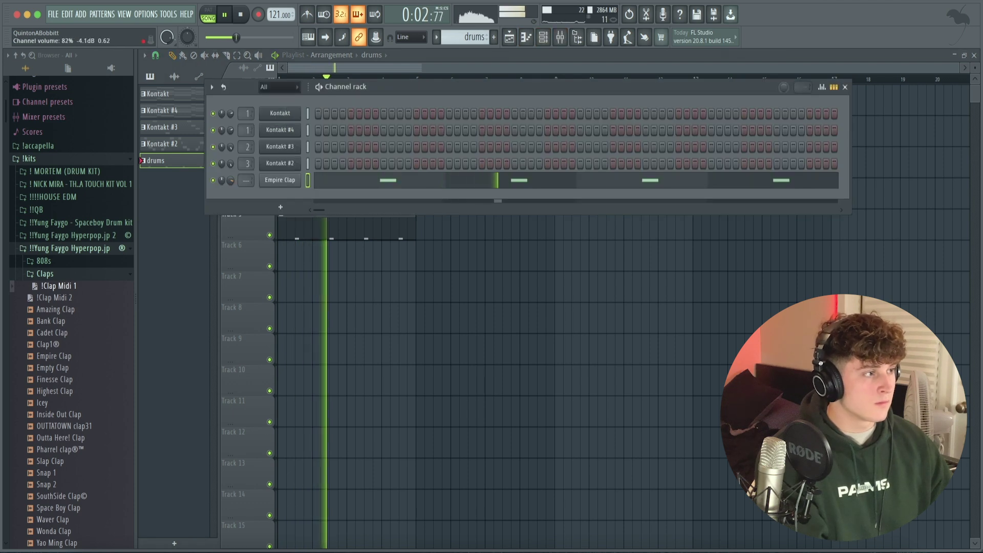
pyautogui.press('space')
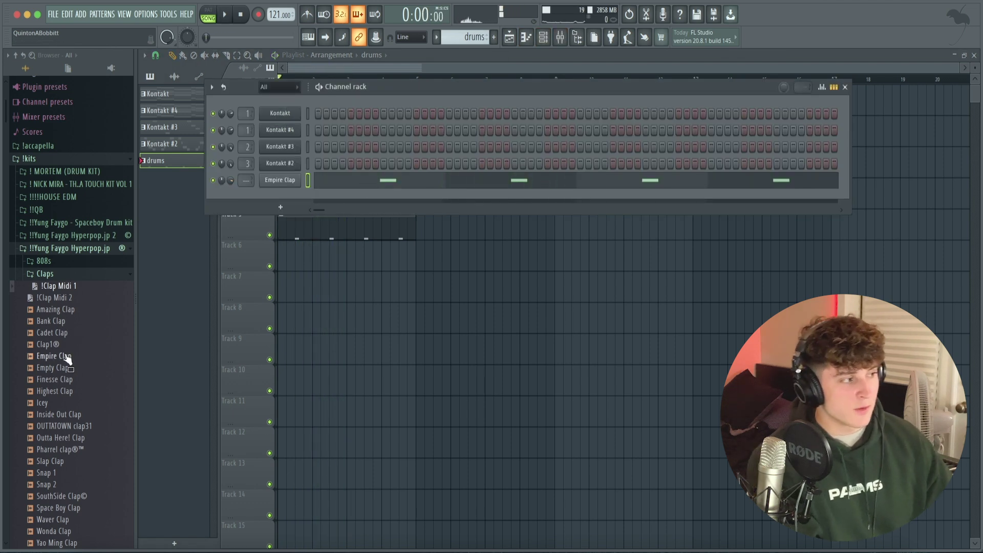
# Audition the kit's clap samples, replace the Empire Clap channel's sample with Clap1®, and play the beat
pyautogui.click(67, 357)
pyautogui.click(67, 368)
pyautogui.click(66, 379)
pyautogui.click(64, 391)
pyautogui.click(62, 414)
pyautogui.click(49, 345)
pyautogui.click(48, 333)
pyautogui.click(52, 345)
pyautogui.moveTo(51, 346); pyautogui.dragTo(284, 180)
pyautogui.press('space')
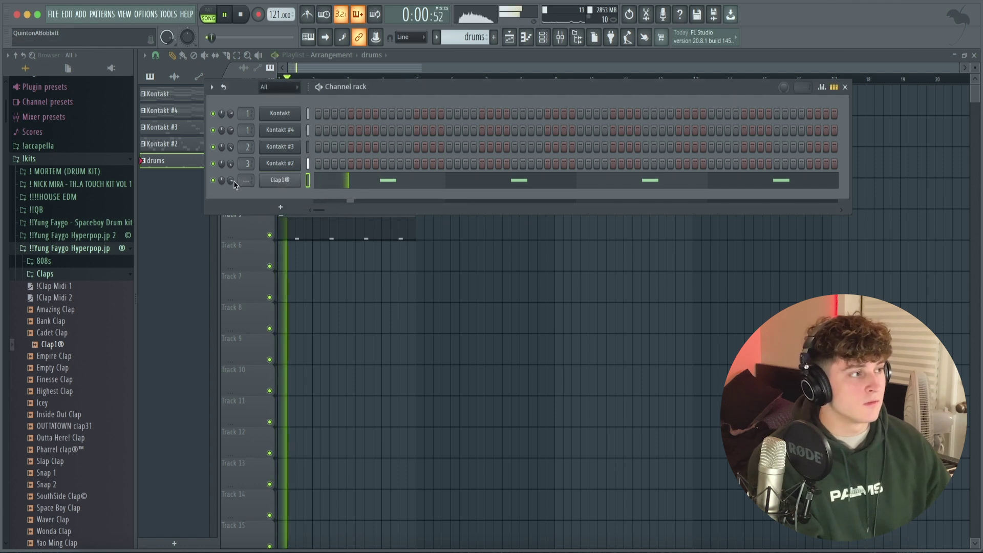
# Add the Hit 1 sample from the kit's Hi-Hats folder as a new channel in the channel rack
pyautogui.click(68, 275)
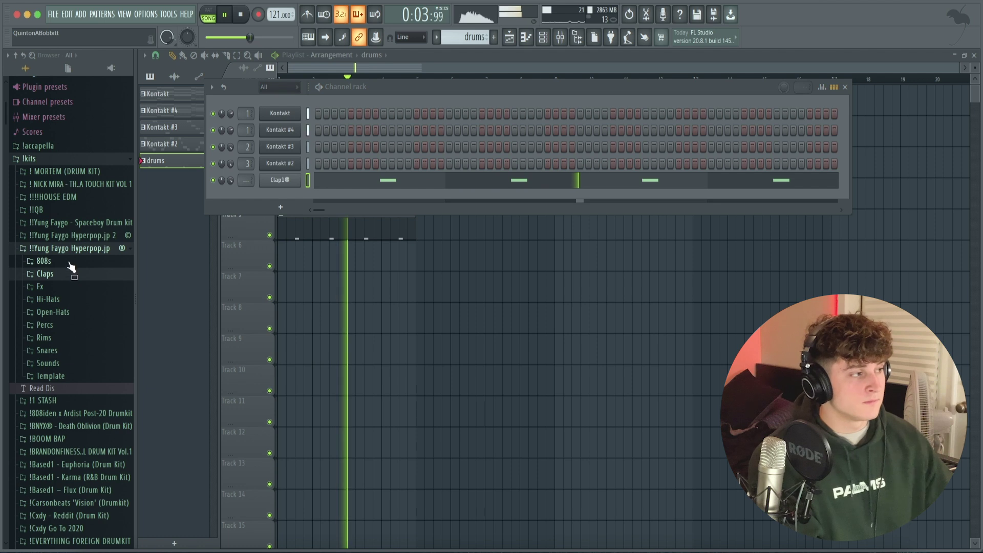
pyautogui.click(61, 301)
pyautogui.press('space')
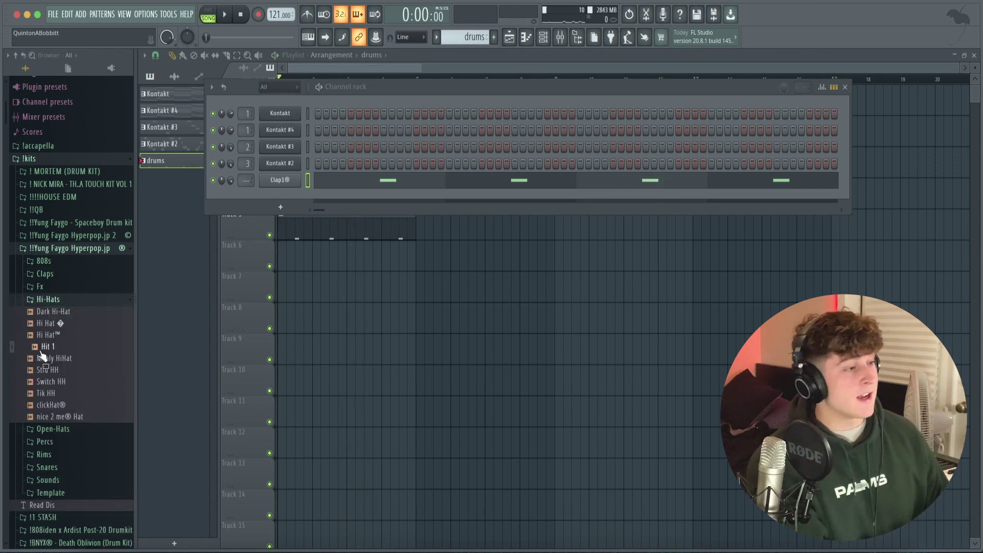
pyautogui.moveTo(44, 355); pyautogui.dragTo(282, 196)
# Fill the Hit 1 channel every 2 steps and route it to its own mixer track
pyautogui.rightClick(283, 196)
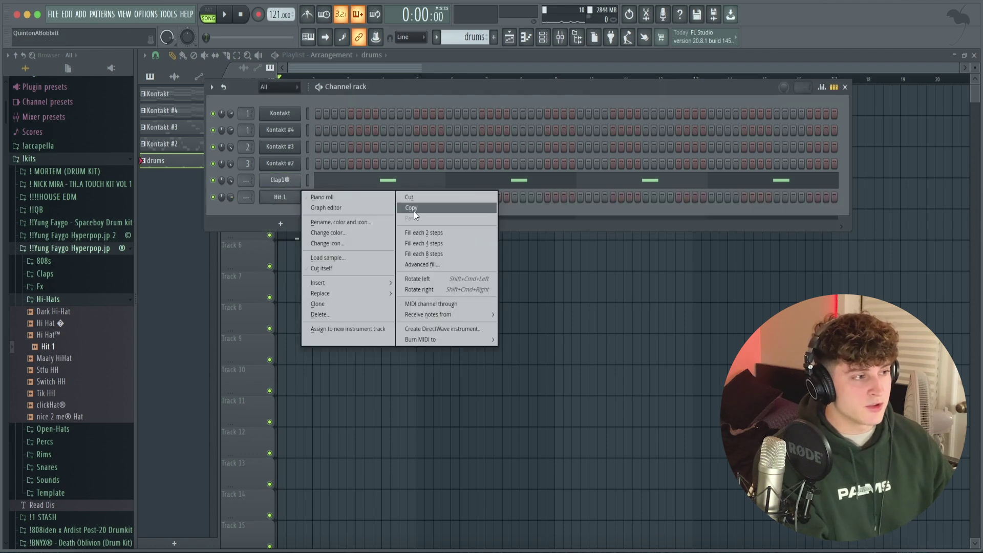
pyautogui.click(441, 231)
pyautogui.click(48, 299)
pyautogui.hotkey('ctrl', 'l')
# Open the Hit 1 channel's notes in the piano roll and set the snap to 1/6 beat
pyautogui.rightClick(290, 201)
pyautogui.click(328, 203)
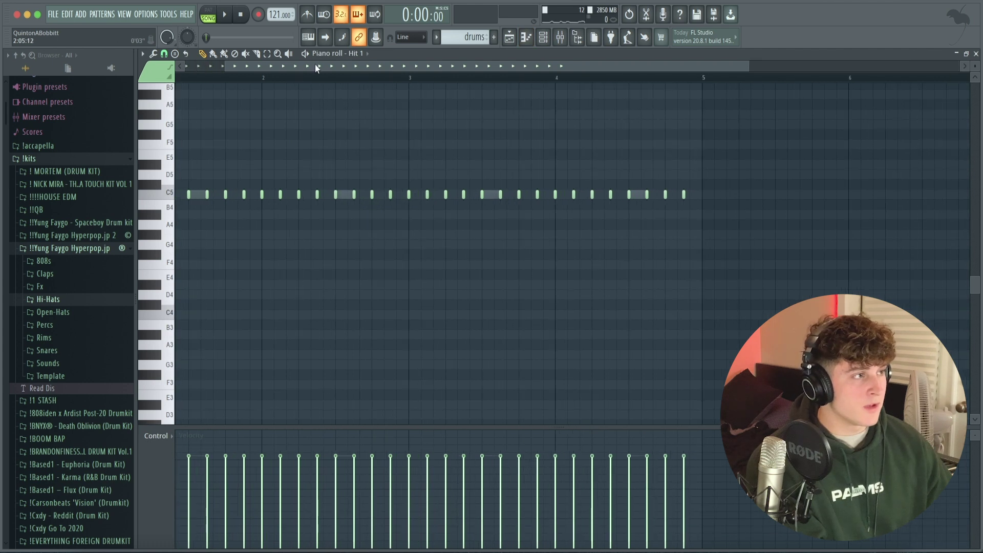
pyautogui.moveTo(316, 68); pyautogui.dragTo(261, 68)
pyautogui.click(164, 54)
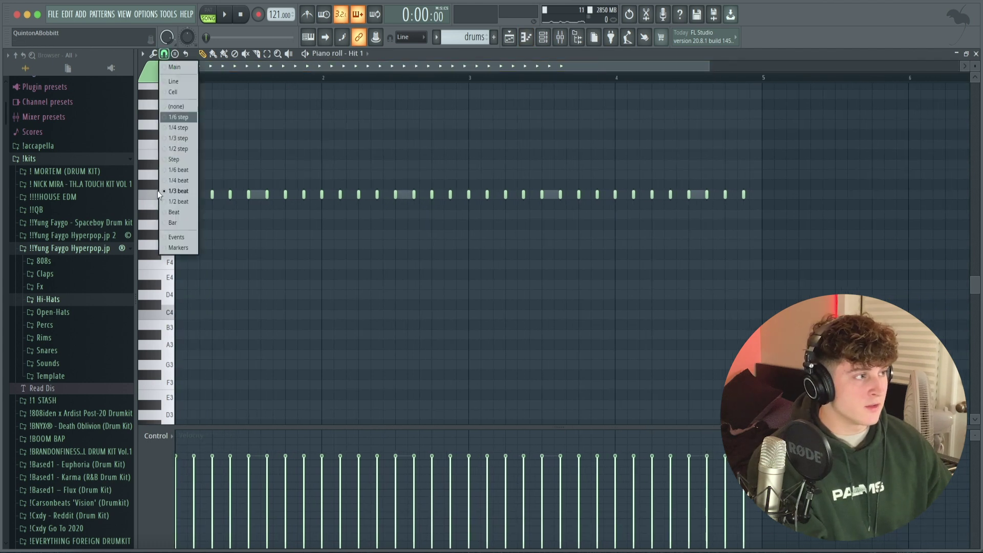
pyautogui.click(180, 175)
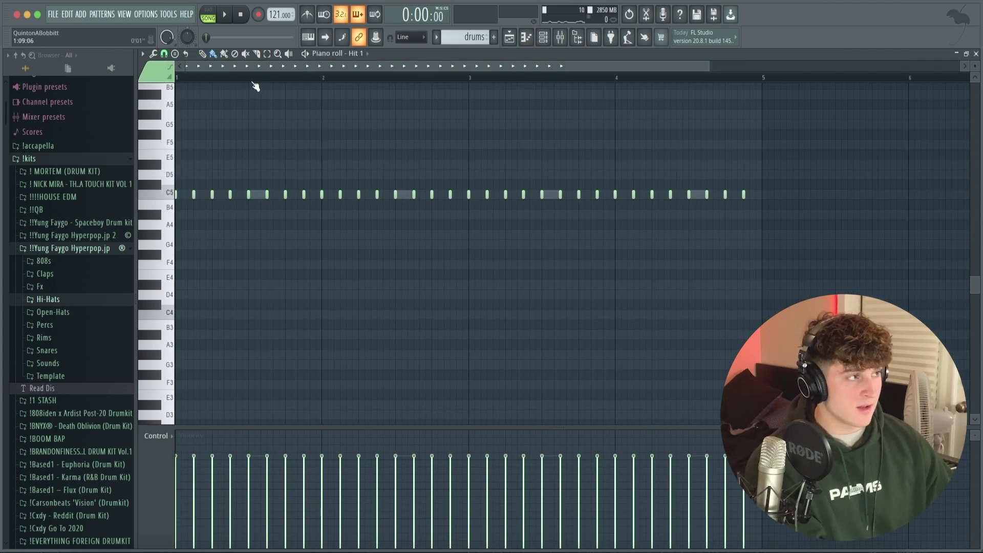
pyautogui.scroll(2, 271, 66)
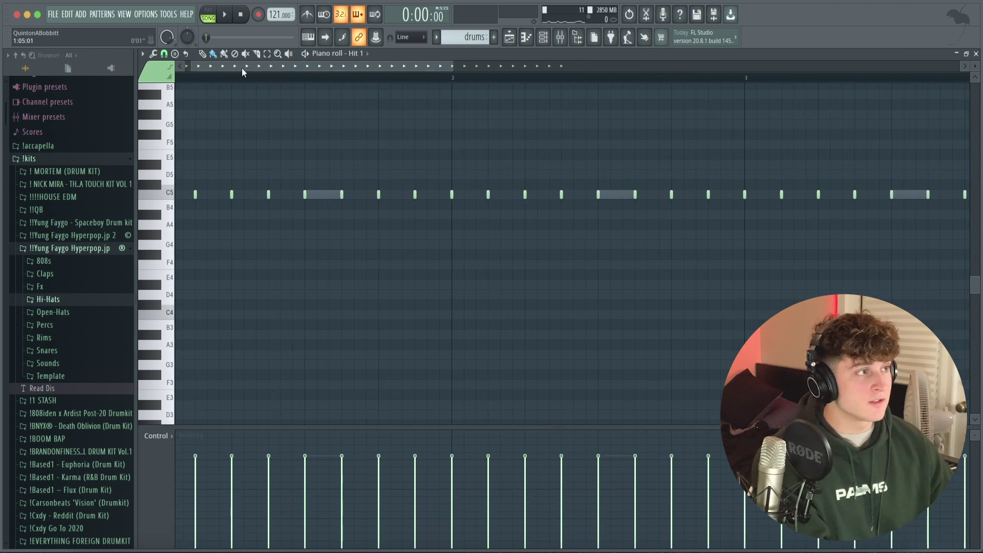
# Add hi-hat rolls in bar 1 and three short A#4 notes with falling velocities at the start of bar 2
pyautogui.press('space')
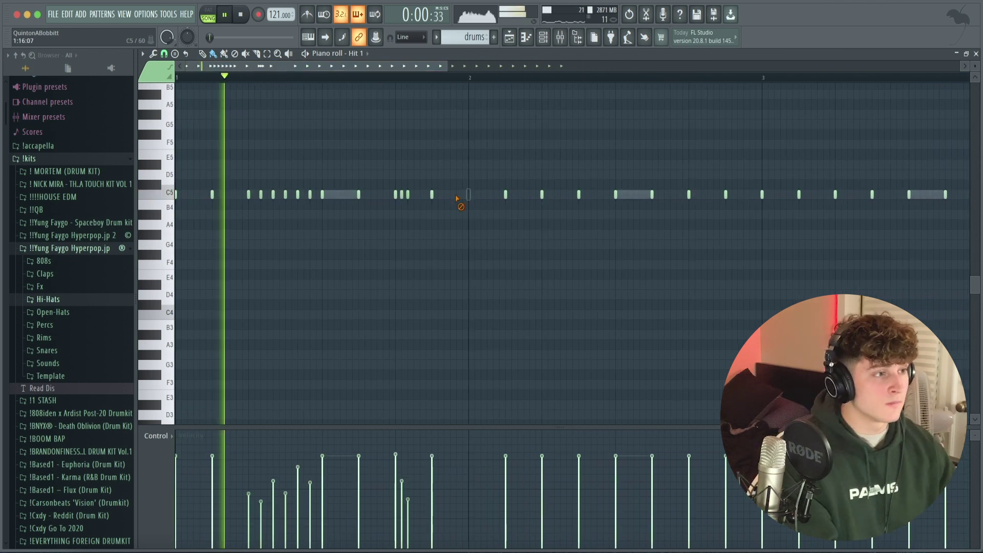
pyautogui.moveTo(470, 212); pyautogui.dragTo(482, 213)
pyautogui.moveTo(467, 461); pyautogui.dragTo(487, 510)
pyautogui.click(469, 456)
pyautogui.keyDown('ctrl'); pyautogui.click(510, 372); pyautogui.keyUp('ctrl')
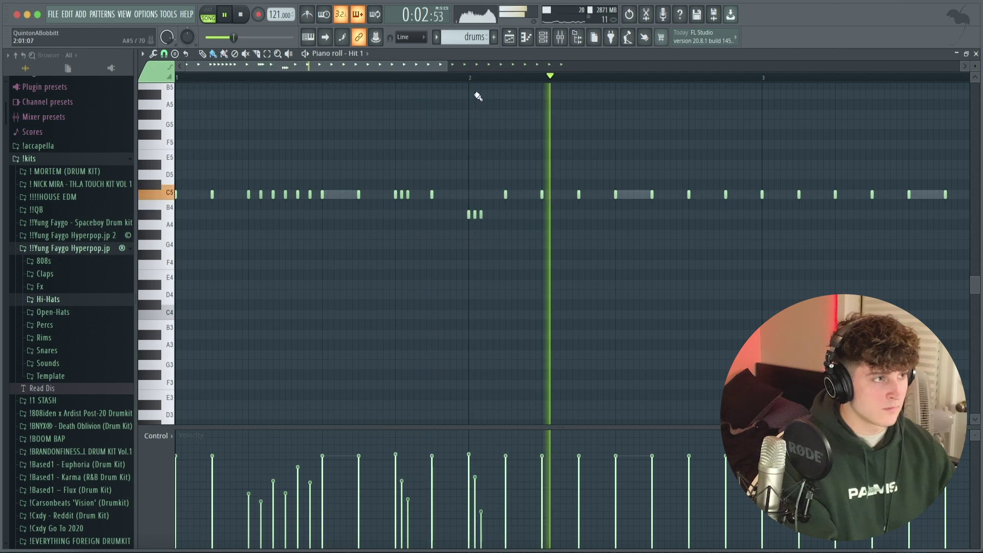
# Add two C5 hi-hat rolls in the second half of bar 2 and slope the last roll's velocities downward
pyautogui.scroll(-1, 491, 76)
pyautogui.press('space')
pyautogui.press('space')
pyautogui.click(492, 195)
pyautogui.press('space')
pyautogui.press('space')
pyautogui.click(541, 195)
pyautogui.click(549, 194)
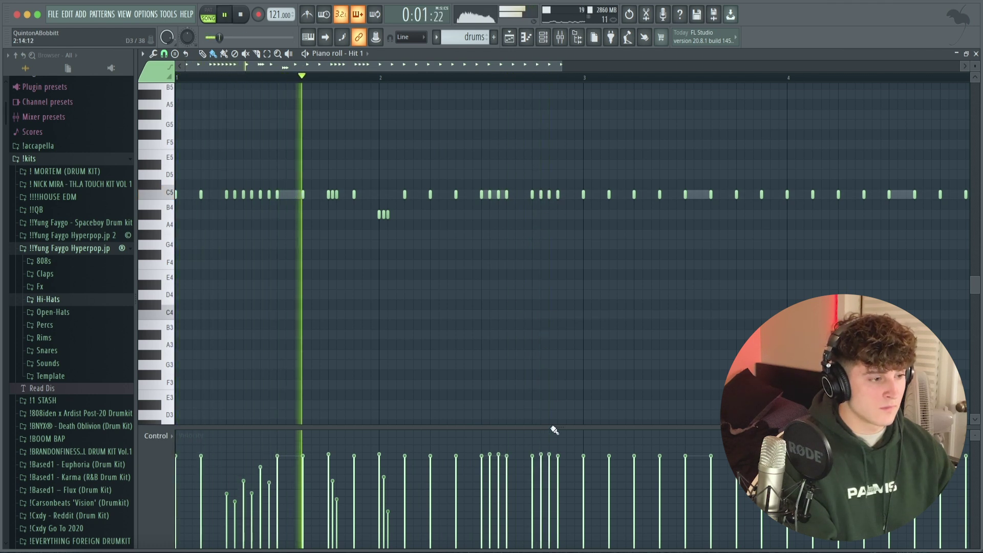
pyautogui.moveTo(530, 456)
pyautogui.mouseDown()
pyautogui.moveTo(555, 484)
pyautogui.moveTo(557, 460)
pyautogui.mouseUp()
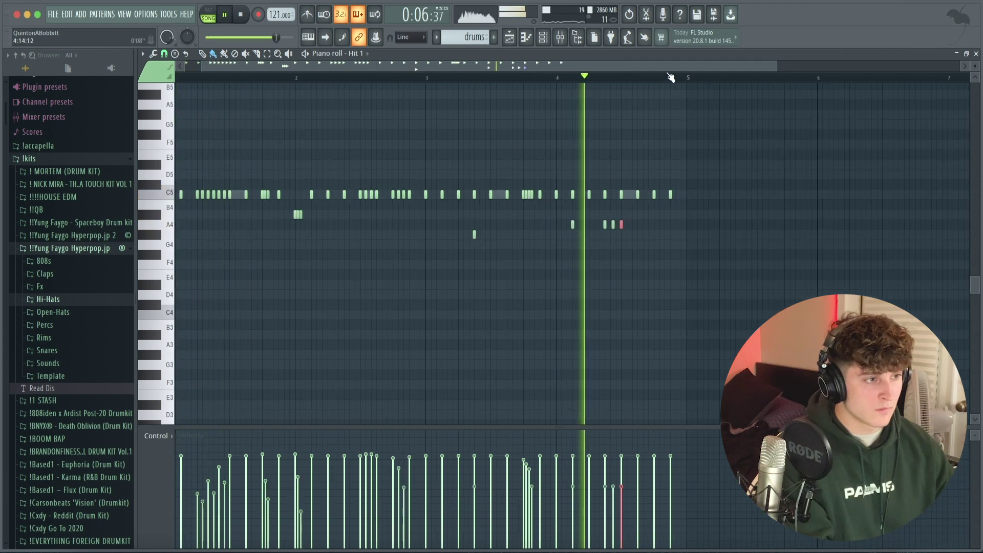
# Place lower-pitched hi-hat notes at G4 and F4 near the end of bar 4, removing the trial F#4 note
pyautogui.scroll(1, 671, 76)
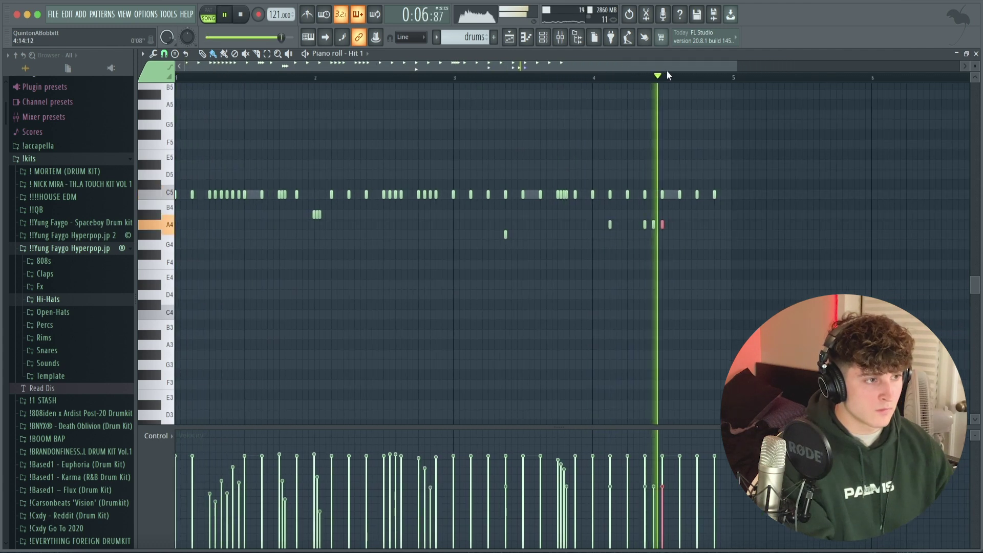
pyautogui.click(680, 244)
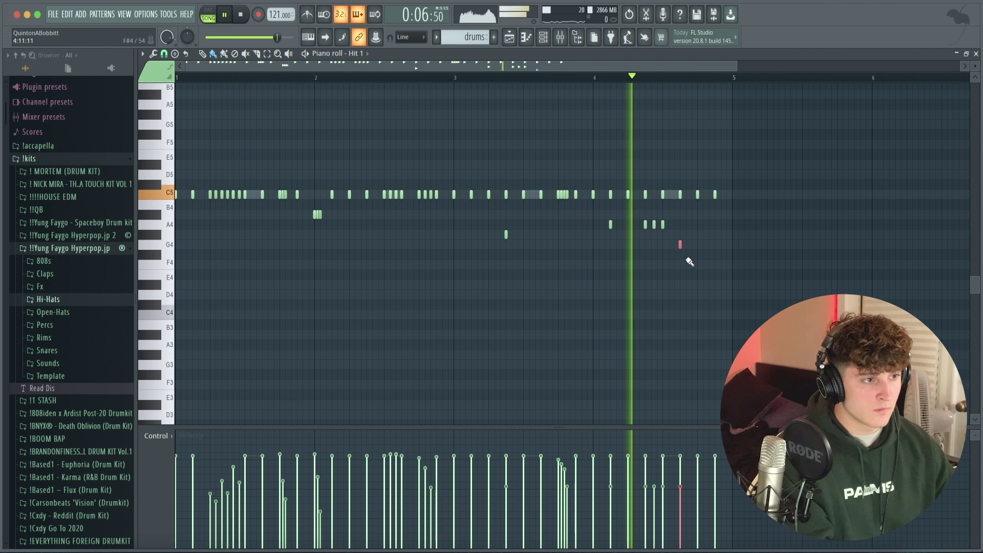
pyautogui.click(718, 255)
pyautogui.press('space')
pyautogui.press('space')
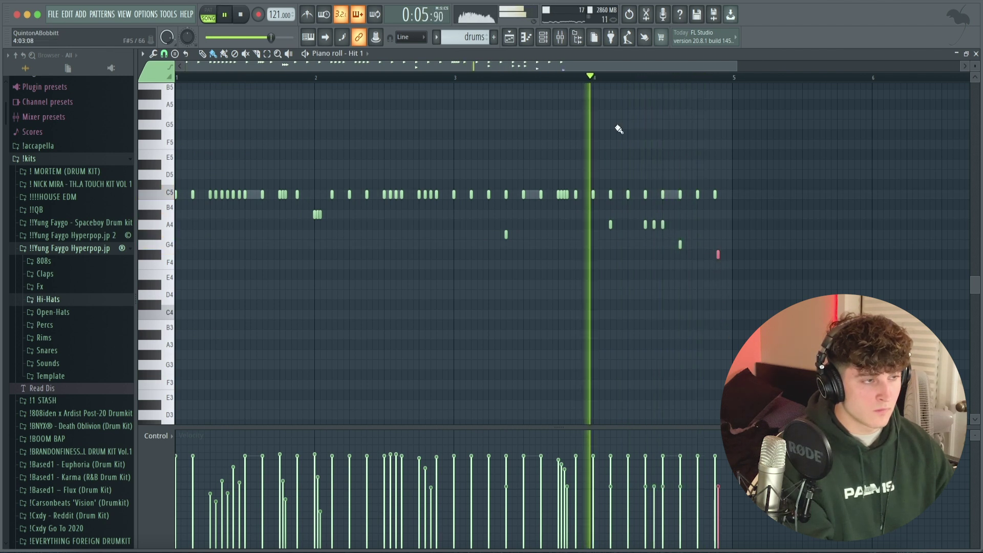
pyautogui.rightClick(718, 255)
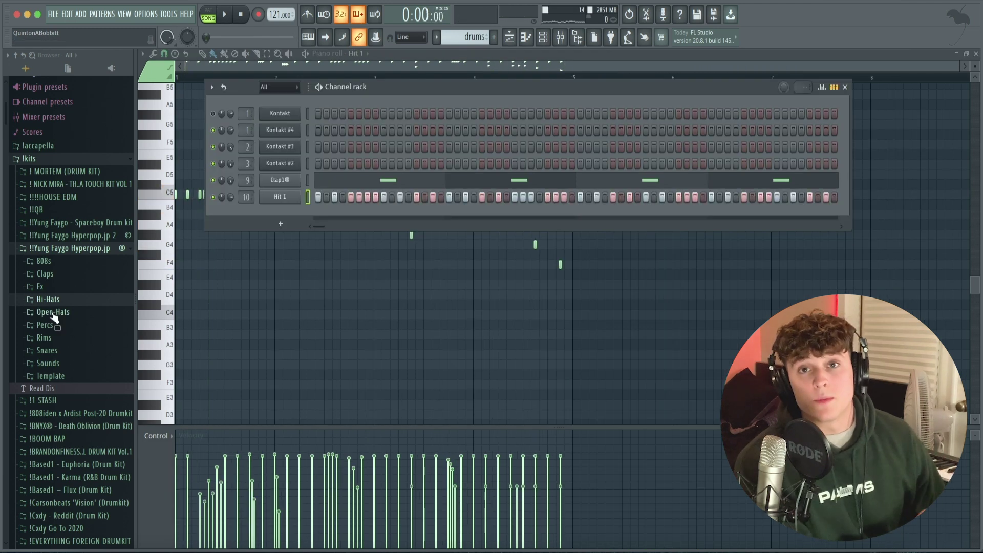
# Add the EightyEight™ OH sample from the Open-Hats folder as a new channel and adjust its Out fade in the precomputed effects
pyautogui.click(53, 313)
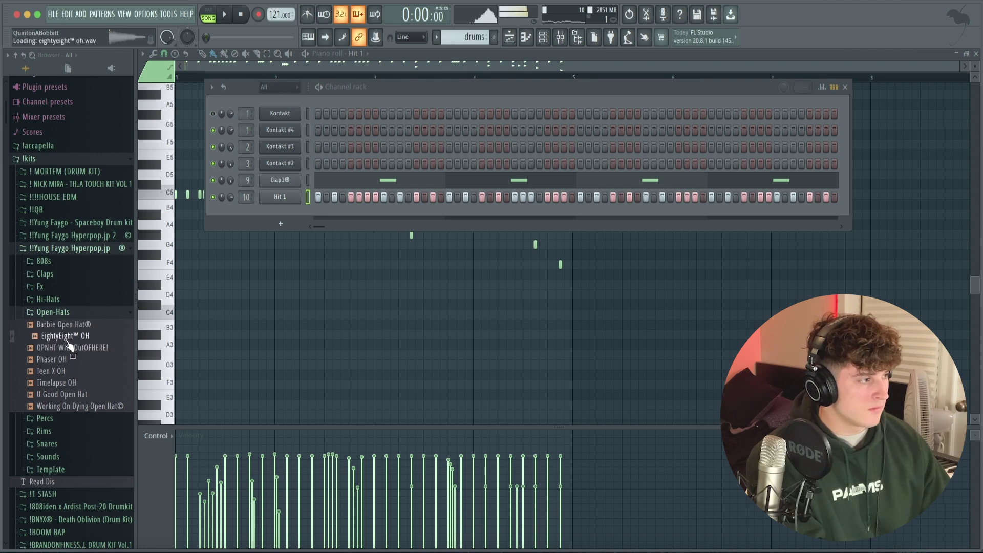
pyautogui.press('Up')
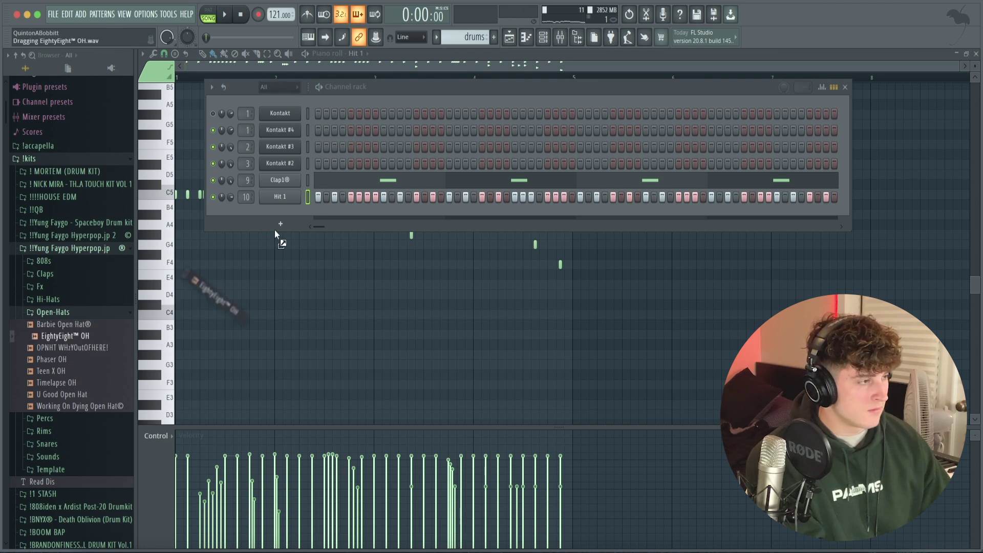
pyautogui.moveTo(287, 214); pyautogui.dragTo(288, 216)
pyautogui.moveTo(454, 351); pyautogui.dragTo(454, 341)
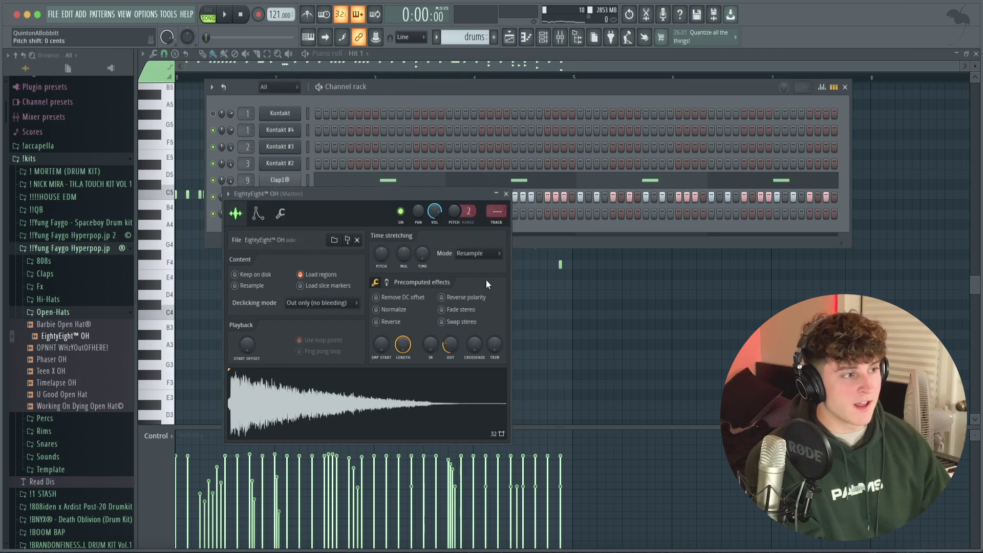
pyautogui.click(506, 194)
# Place an open hat hit on the first step of bar 1 and play the beat
pyautogui.press('space')
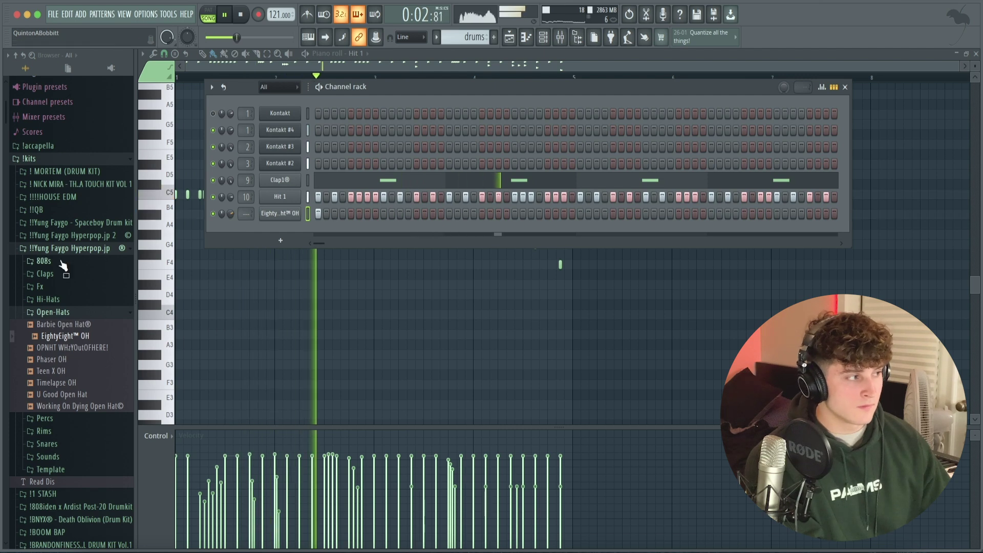
pyautogui.click(46, 314)
pyautogui.press('space')
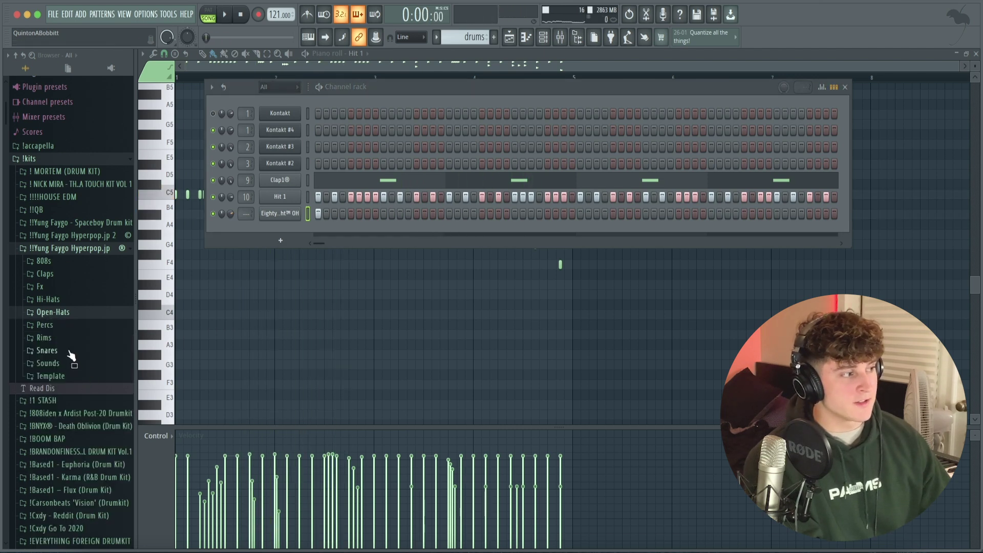
# Add the Ice snare sample from the Snares folder as a new channel with a hit on step 3 of bar 2
pyautogui.click(47, 352)
pyautogui.click(75, 410)
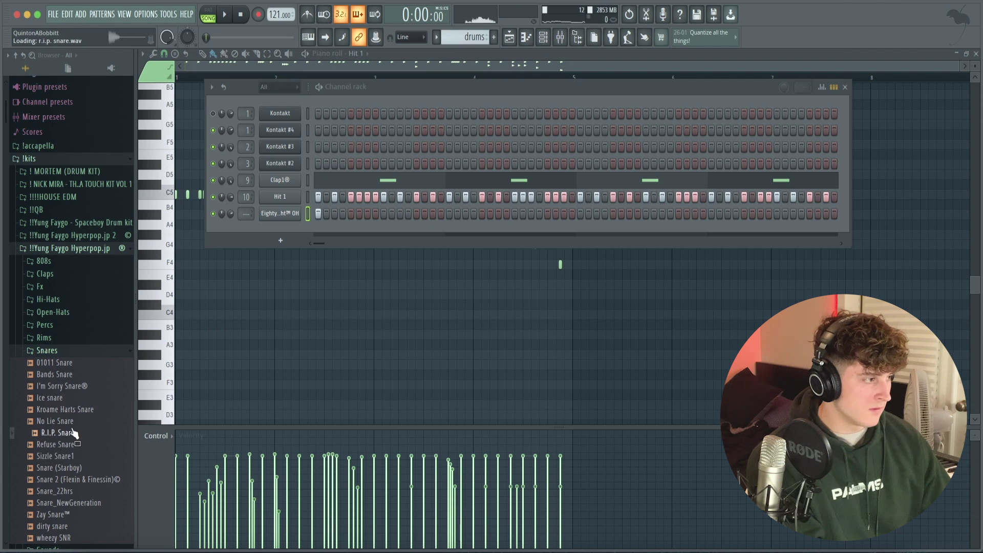
pyautogui.moveTo(280, 232); pyautogui.dragTo(281, 233)
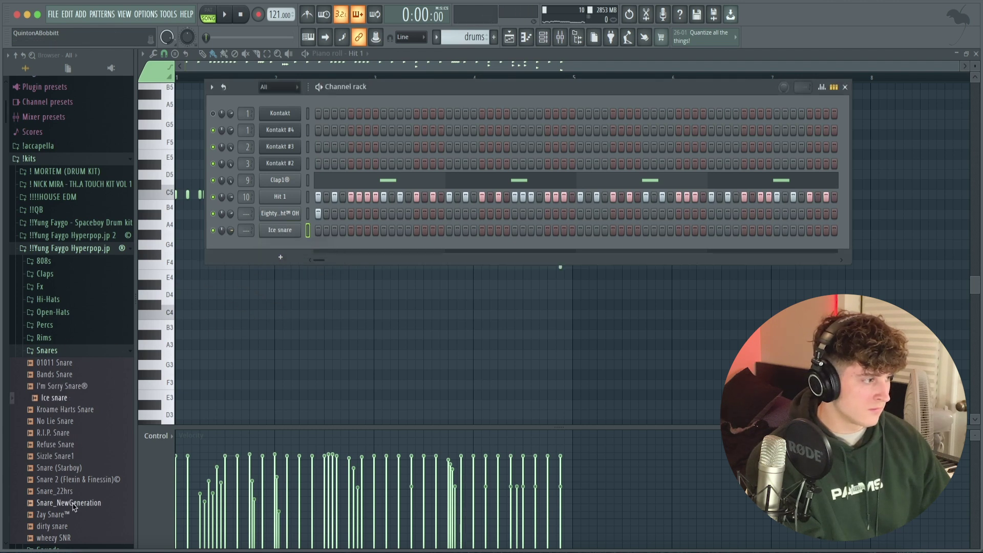
pyautogui.moveTo(55, 519); pyautogui.dragTo(292, 248)
pyautogui.press('space')
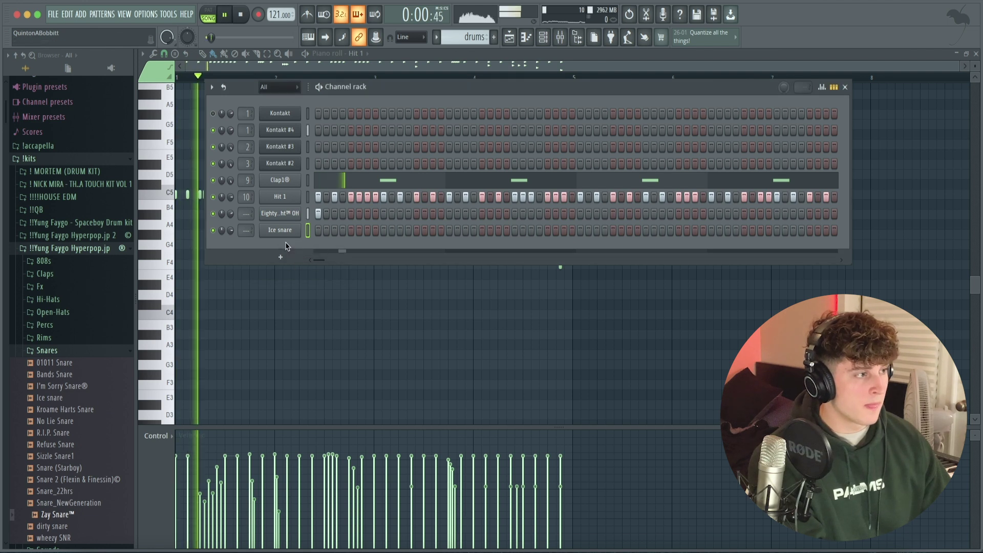
pyautogui.click(465, 230)
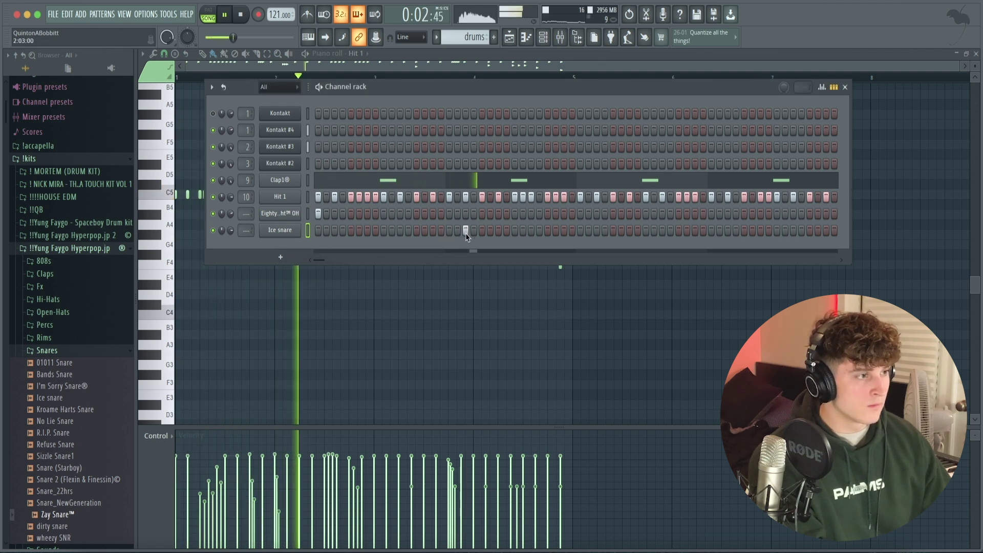
pyautogui.press('space')
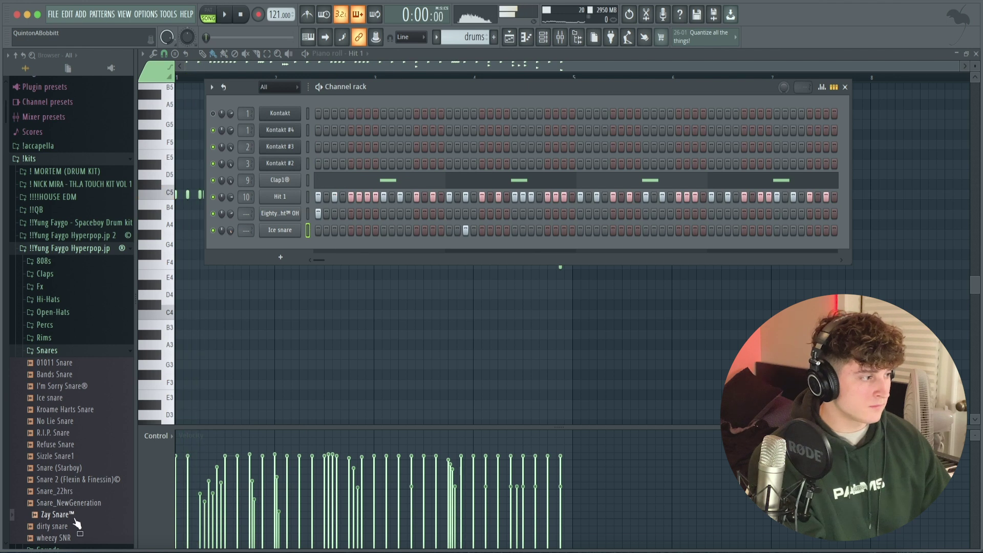
# Add the wheezy SNR sample as a new channel and place hits on step 3 of bars 1 and 4
pyautogui.click(68, 538)
pyautogui.moveTo(286, 244); pyautogui.dragTo(287, 246)
pyautogui.press('space')
pyautogui.click(335, 247)
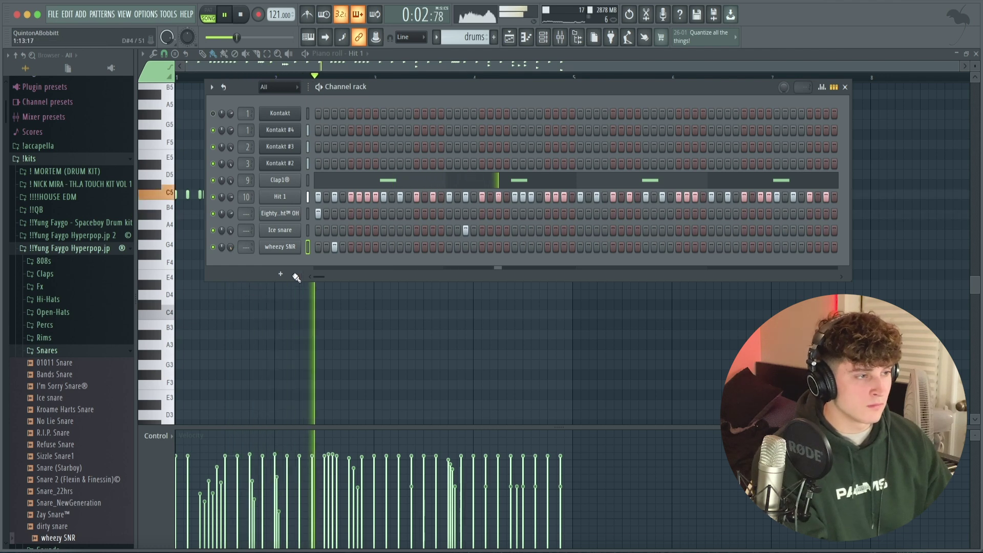
pyautogui.click(597, 246)
pyautogui.click(605, 247)
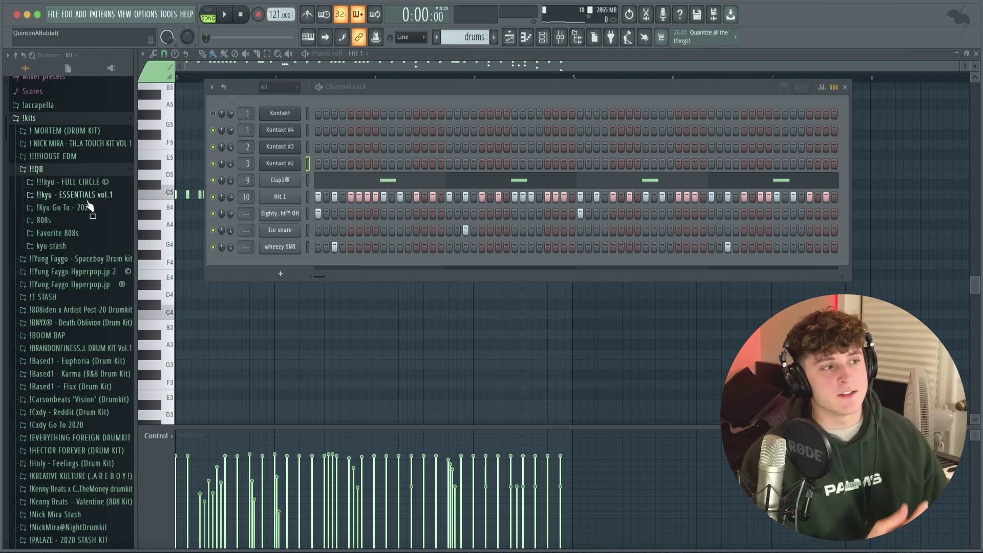
# Insert the kyu - addition 808 from !!kyu - ESSENTIALS vol.1 as a channel above Clap1® and set it to cut itself
pyautogui.click(87, 200)
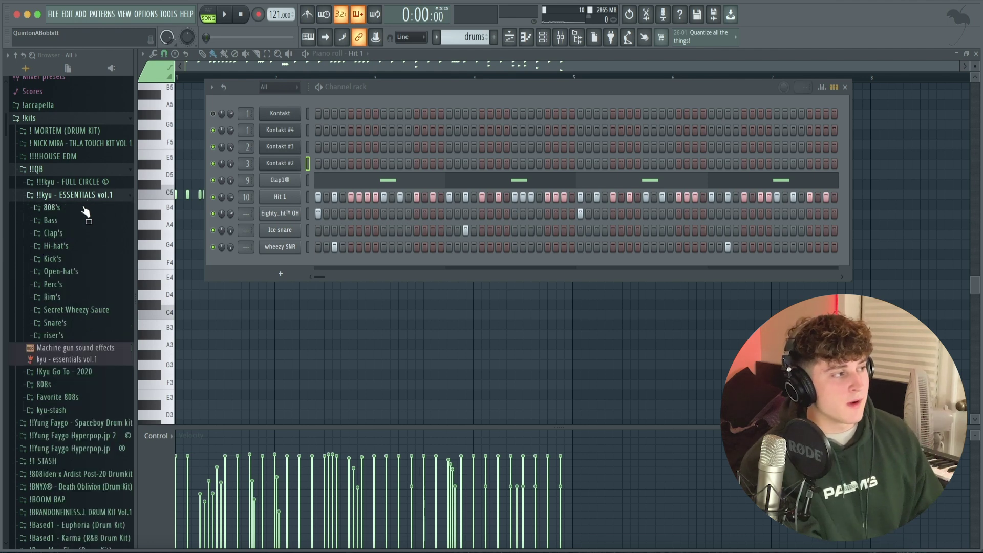
pyautogui.click(82, 208)
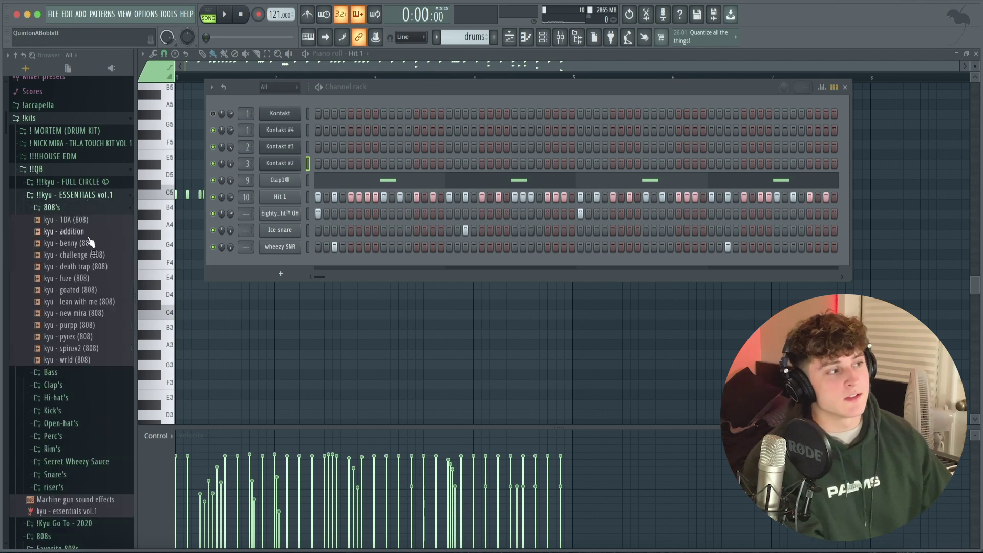
pyautogui.moveTo(90, 241); pyautogui.dragTo(307, 182)
pyautogui.rightClick(300, 179)
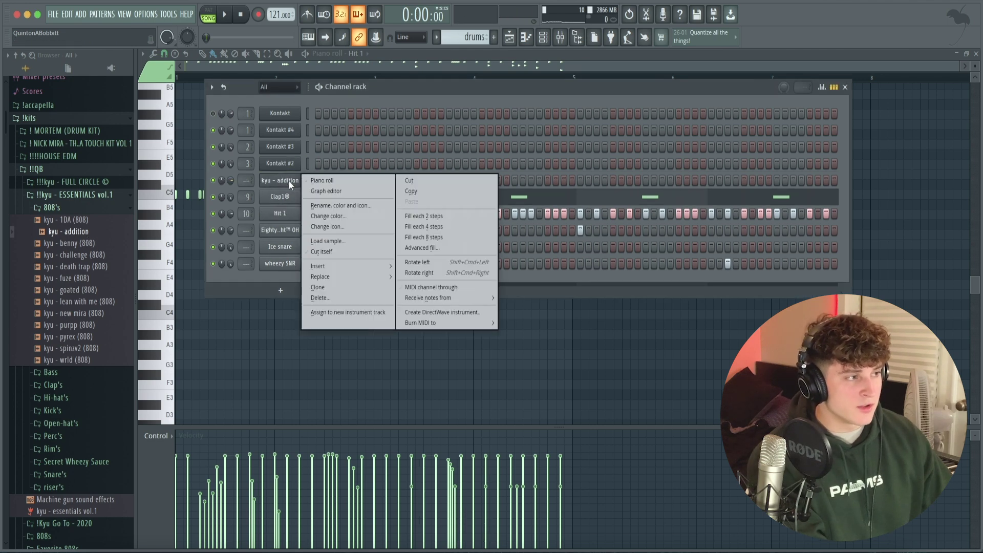
pyautogui.click(324, 252)
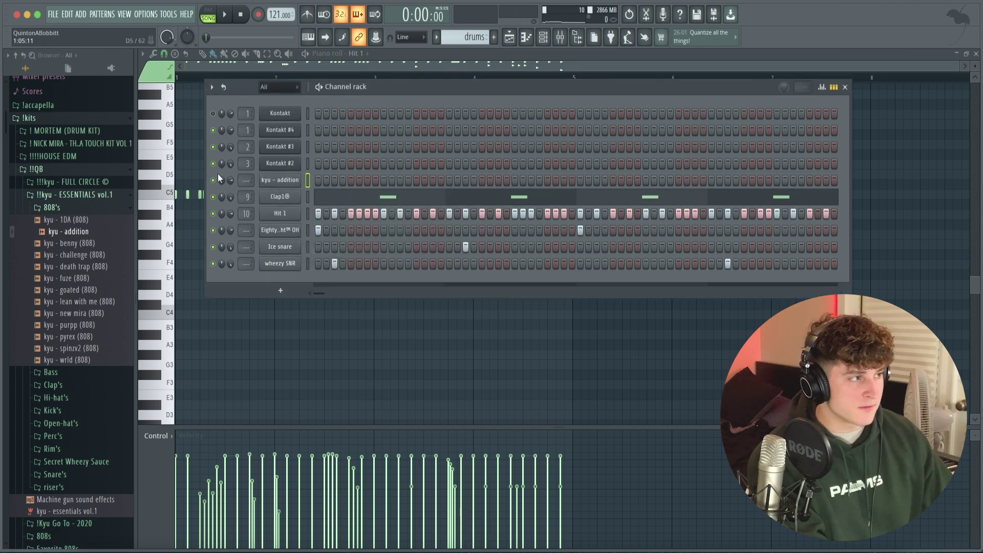
# Write a four-bar kyu - addition 808 line in the piano roll with G5, A#4 and C5 notes, and play it
pyautogui.rightClick(271, 180)
pyautogui.click(320, 181)
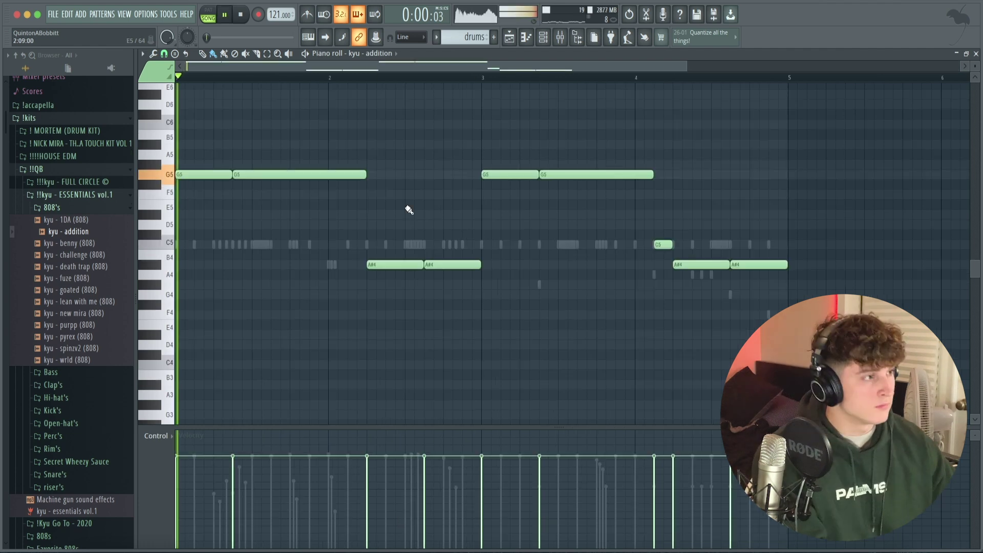
pyautogui.press('space')
pyautogui.scroll(-2, 282, 80)
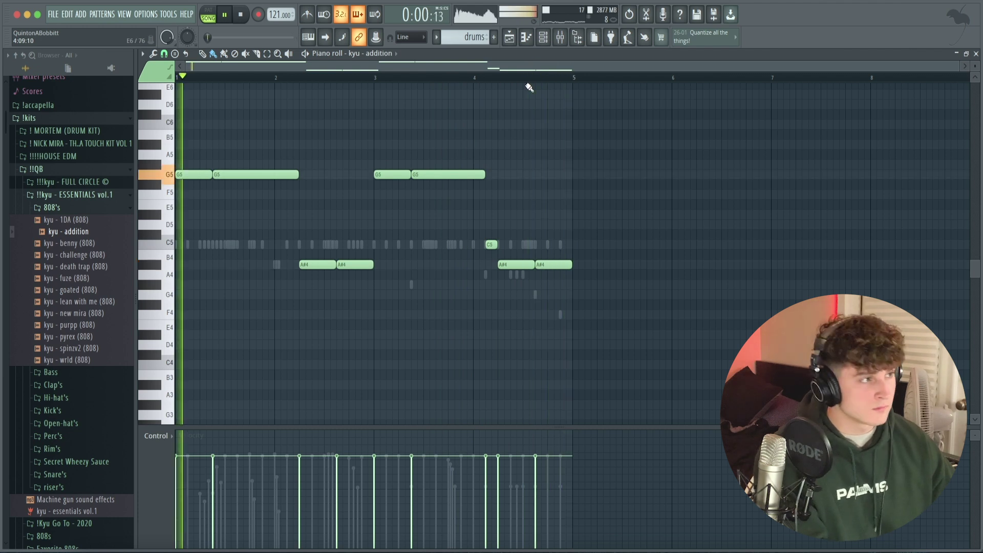
# Add Dance_Girl_Vox from the Secret Wheezy Sauce folder as a channel with a first-step hit, routed to mixer track 15, and play the beat
pyautogui.press('F6')
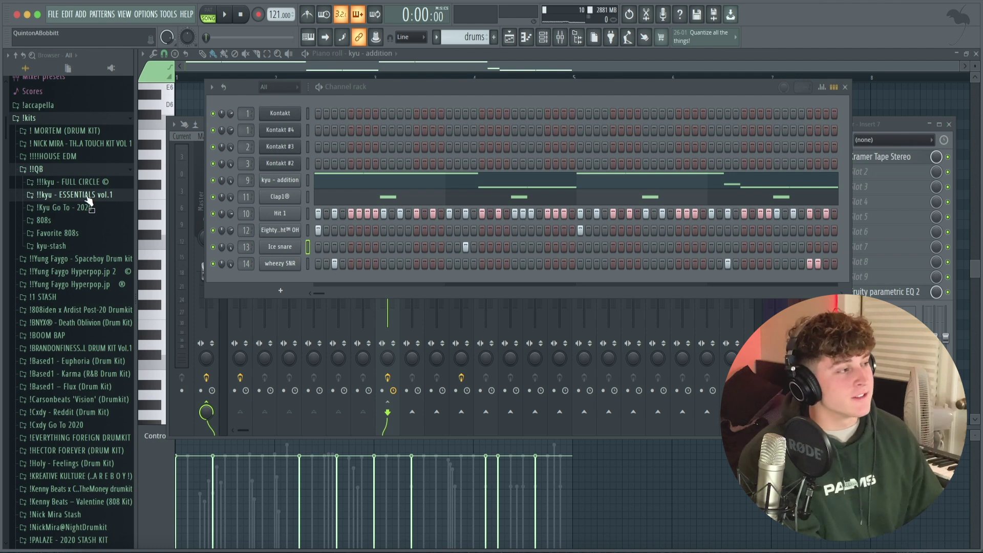
pyautogui.click(77, 194)
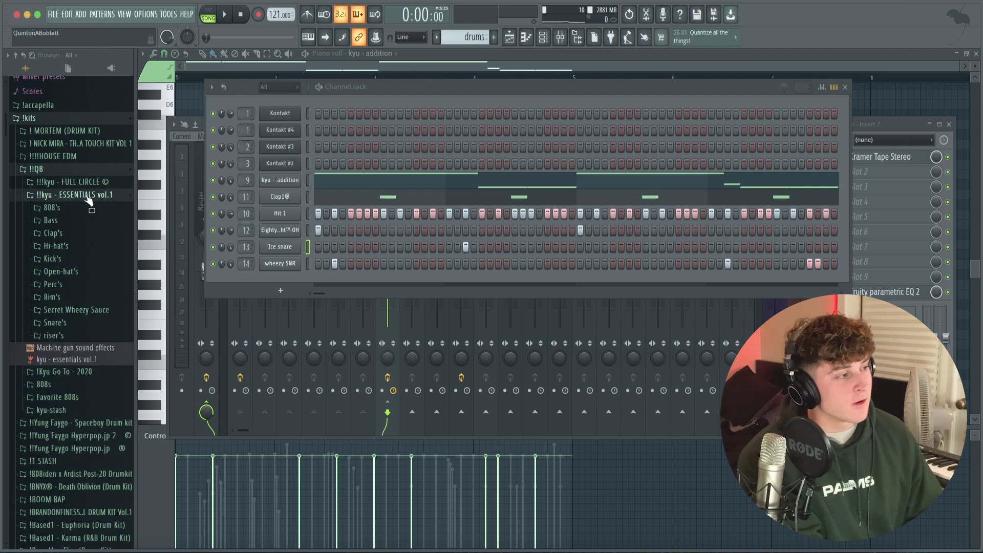
pyautogui.click(73, 311)
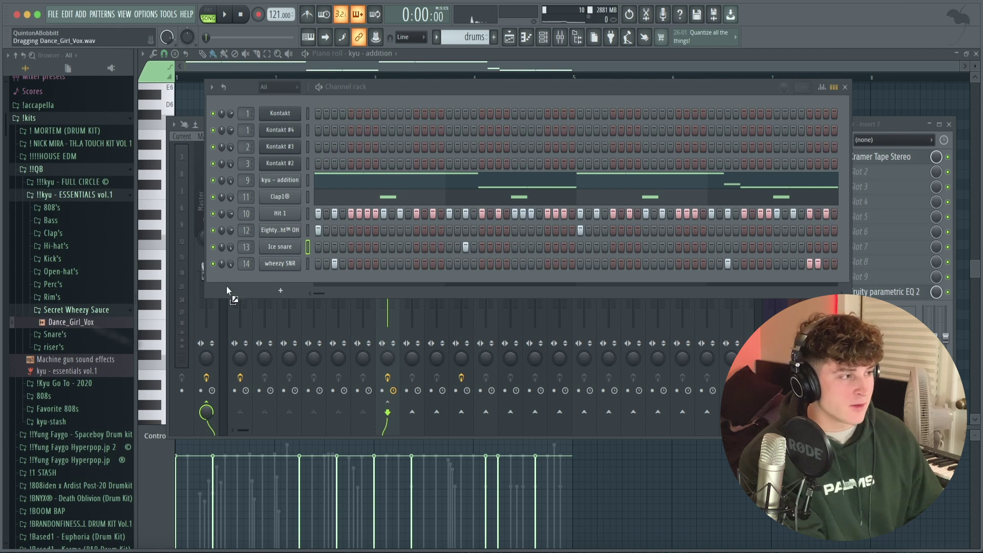
pyautogui.moveTo(263, 284); pyautogui.dragTo(265, 285)
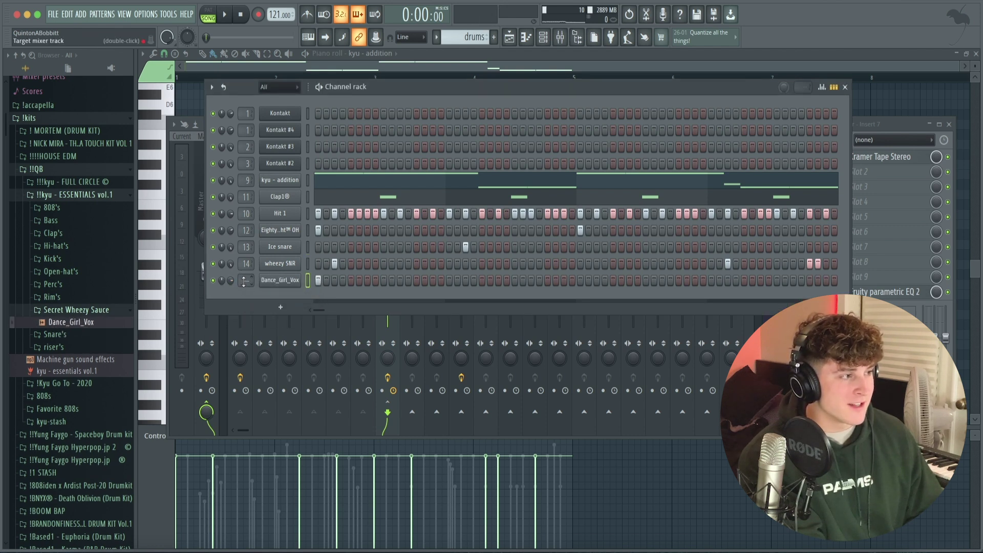
pyautogui.click(270, 283)
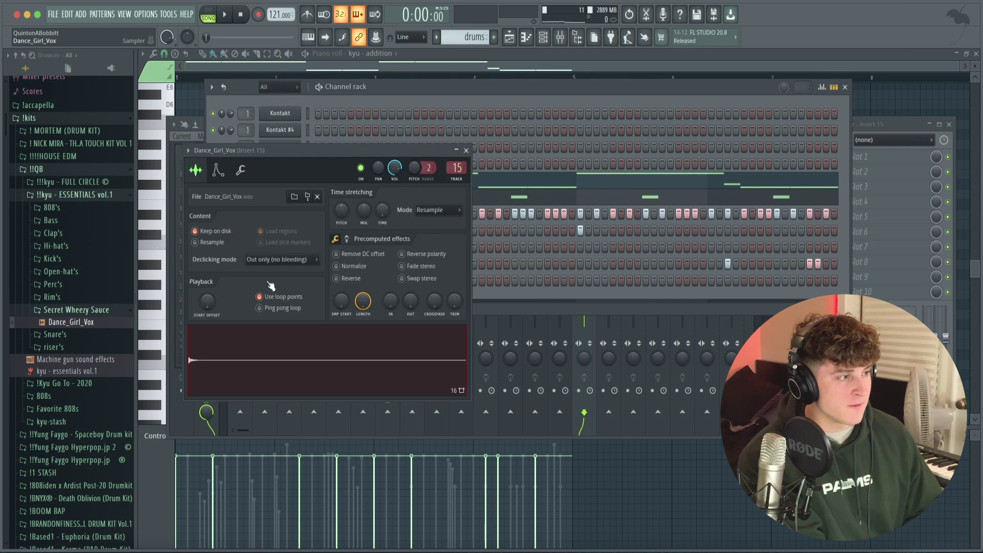
pyautogui.click(466, 150)
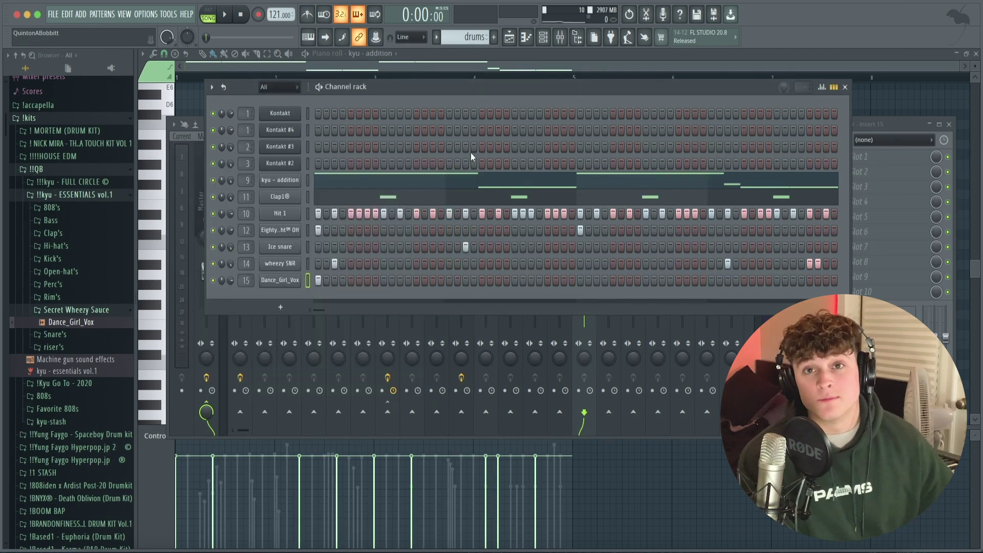
pyautogui.press('space')
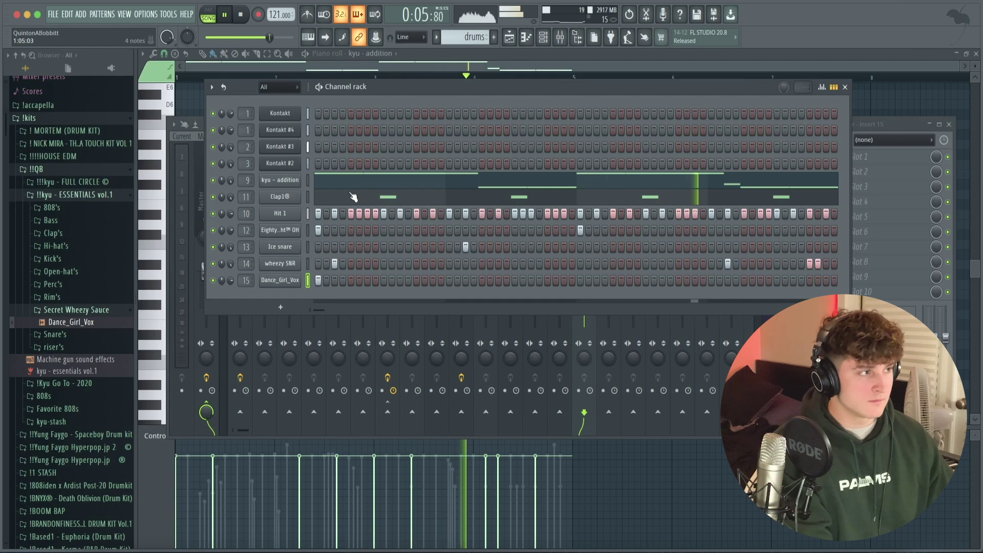
# Split the drums pattern by channel, place the resulting clips on Tracks 5 to 11 from bar 1, and extend the shorter ones to four bars
pyautogui.click(514, 38)
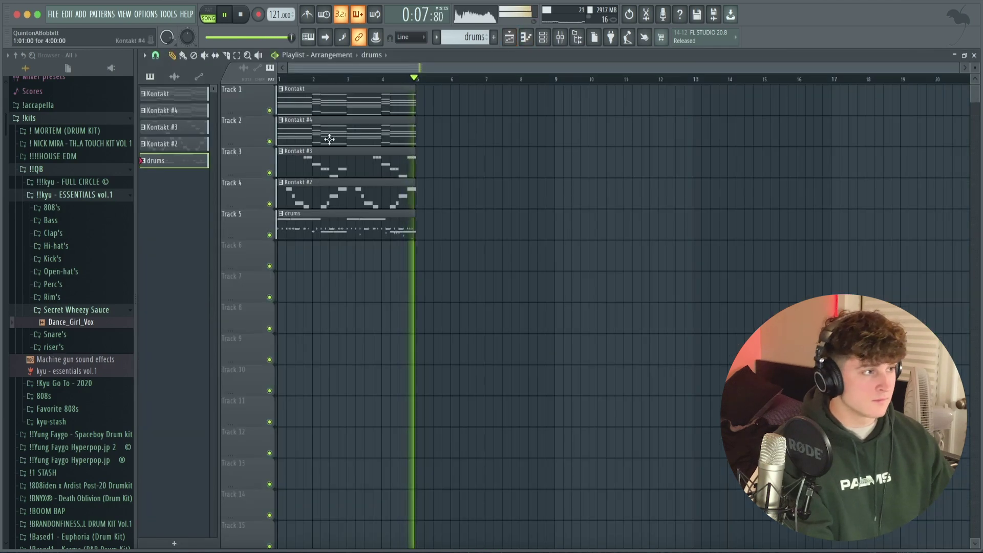
pyautogui.press('space')
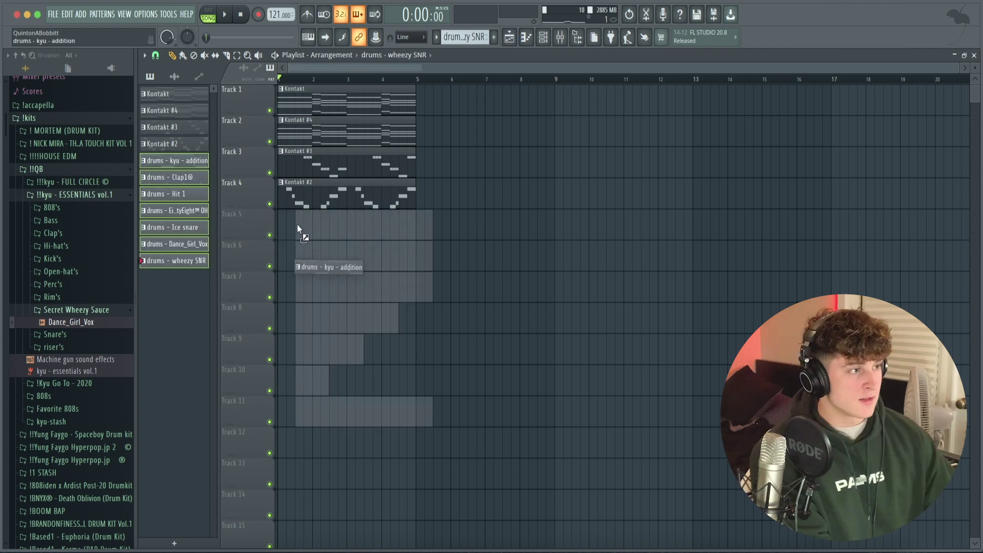
pyautogui.moveTo(299, 226); pyautogui.dragTo(281, 228)
pyautogui.moveTo(312, 379); pyautogui.dragTo(422, 376)
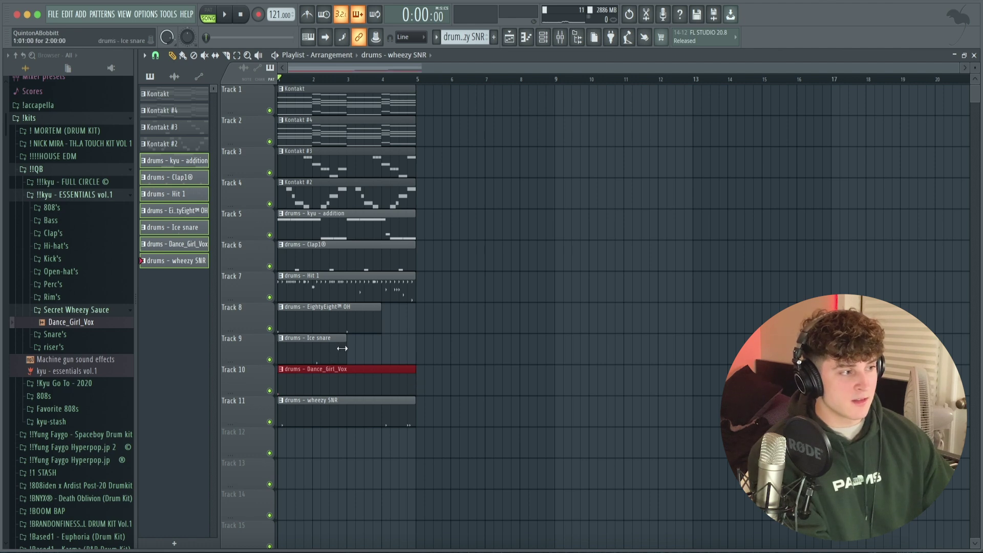
pyautogui.moveTo(342, 349); pyautogui.dragTo(409, 340)
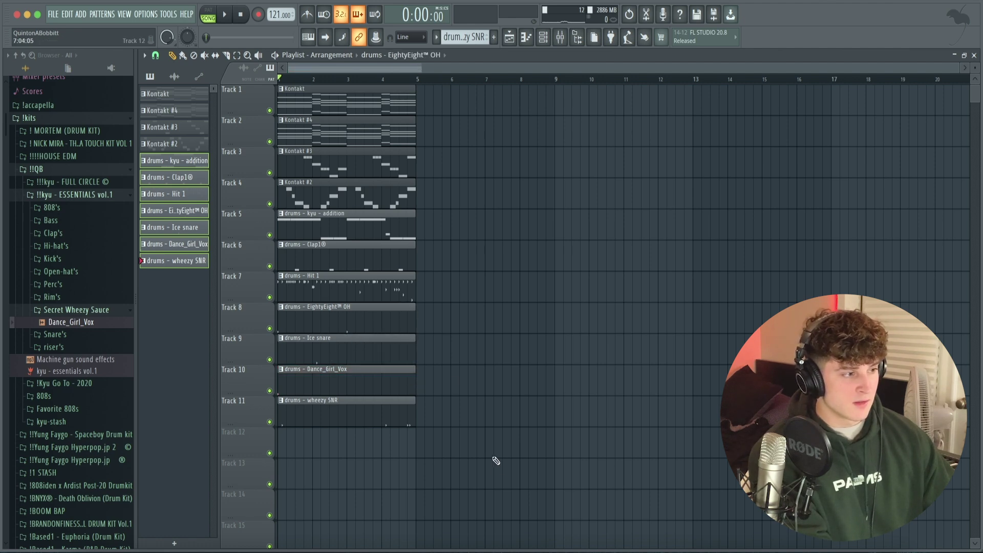
# Select all the playlist clips and duplicate the four-bar block eight times in a row
pyautogui.moveTo(497, 461); pyautogui.dragTo(279, 82)
pyautogui.hotkey('ctrl', 'b')
pyautogui.hotkey('ctrl', 'b')
pyautogui.hotkey('ctrl', 'b')
pyautogui.hotkey('ctrl', 'b')
pyautogui.hotkey('ctrl', 'b')
pyautogui.hotkey('ctrl', 'b')
pyautogui.hotkey('ctrl', 'b')
pyautogui.hotkey('ctrl', 'b')
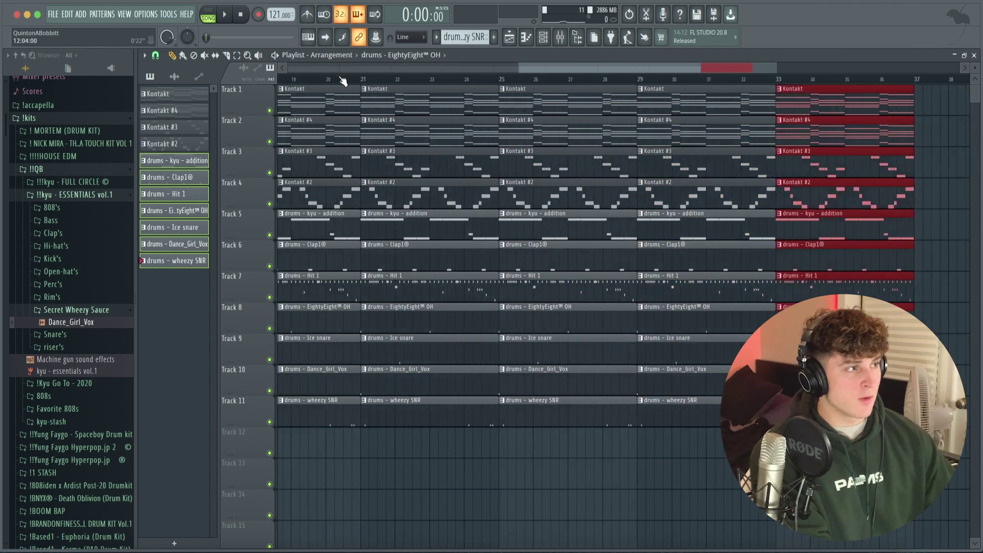
# Clear the drum, Kontakt #3 and Kontakt #2 clips from bars 1 to 4, keeping a Dance_Girl_Vox clip at bar 1 on Track 10
pyautogui.scroll(-5, 344, 81)
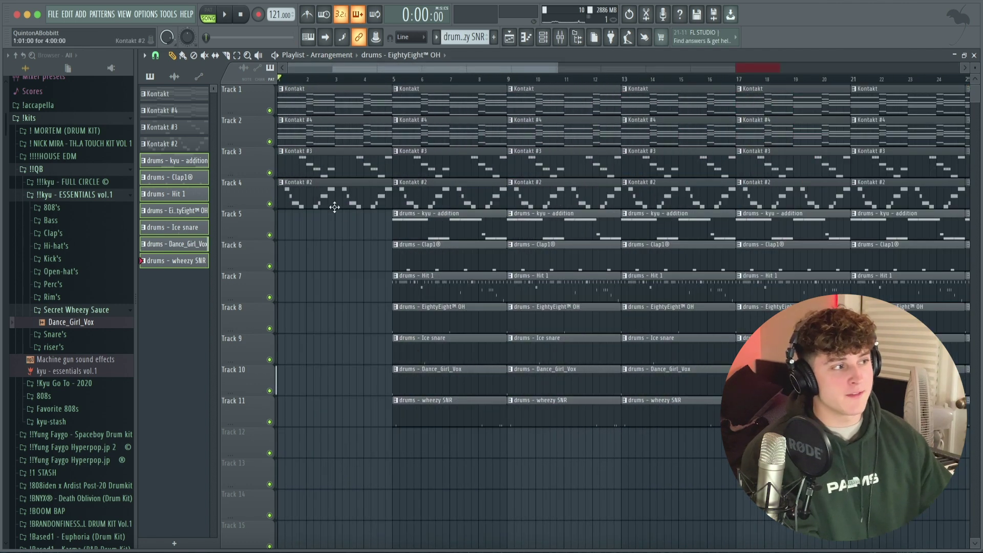
pyautogui.rightClick(339, 168)
pyautogui.rightClick(338, 192)
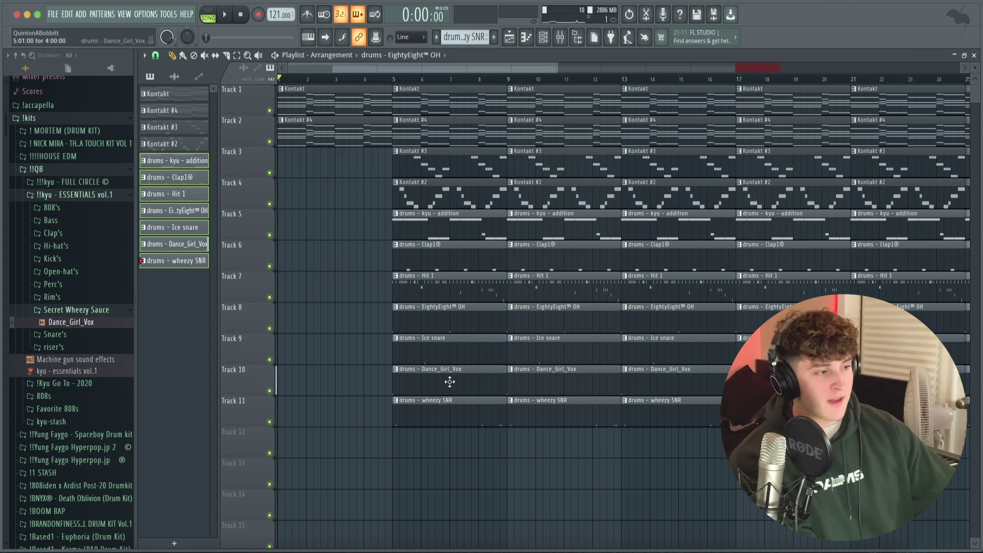
pyautogui.moveTo(449, 381); pyautogui.dragTo(160, 341)
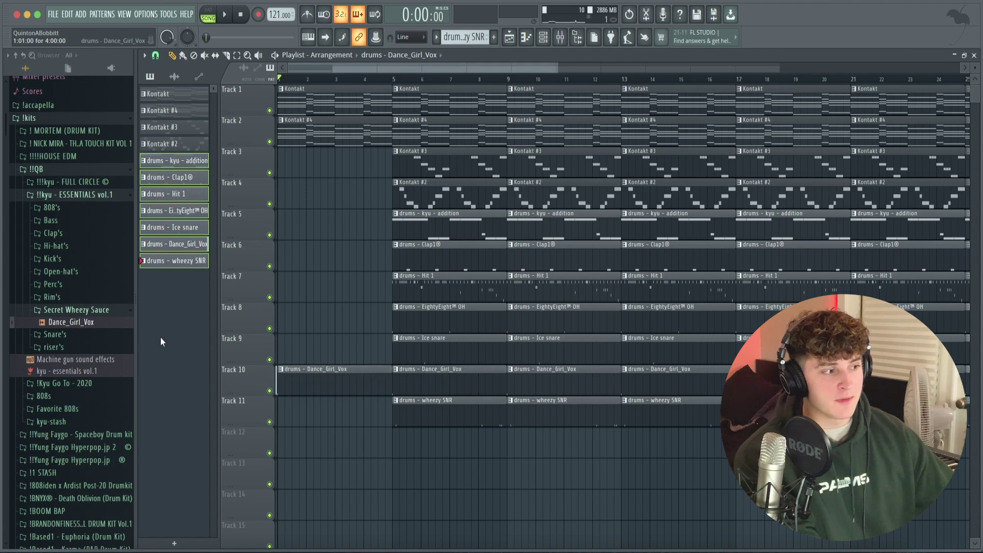
# Play the arrangement and delete the drum clips and the Kontakt #2 clip from bars 5 to 8
pyautogui.press('space')
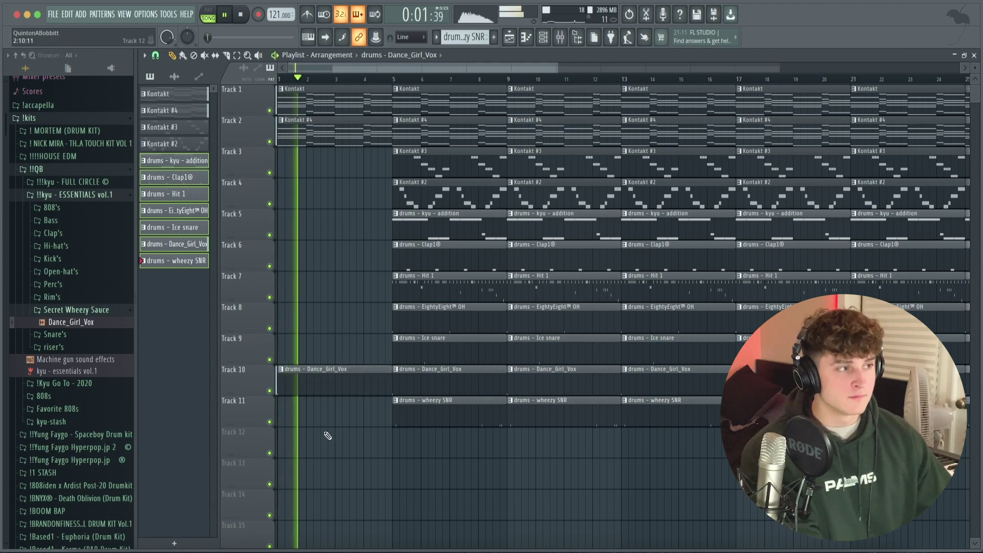
pyautogui.rightClick(435, 224)
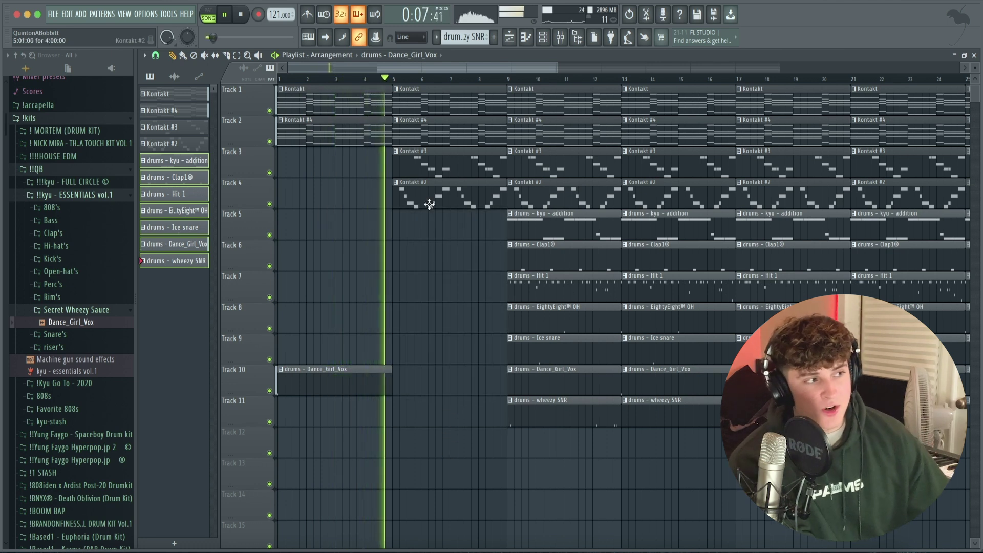
pyautogui.rightClick(430, 206)
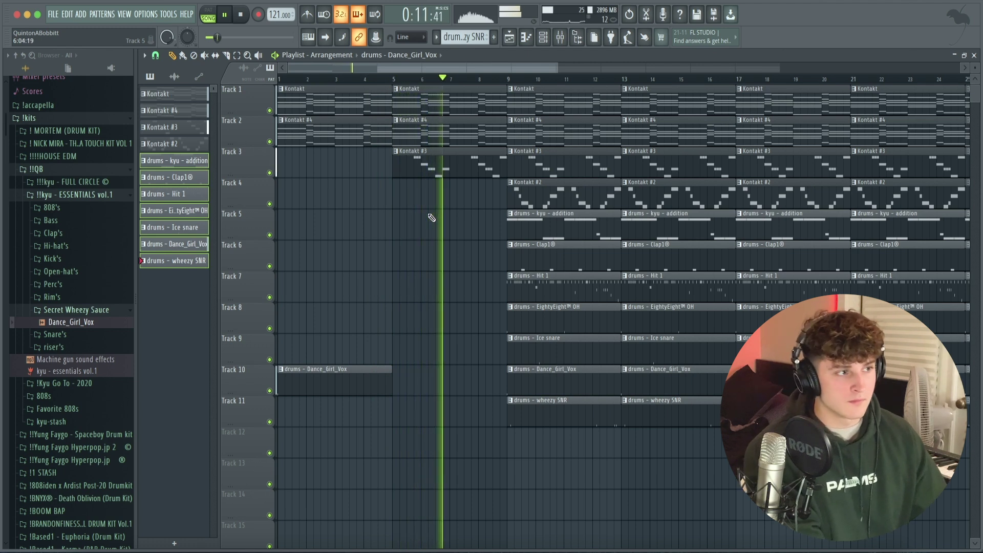
# Delete the Kontakt and Kontakt #2 clips from bars 9 to 16 on Tracks 1 and 4
pyautogui.rightClick(534, 110)
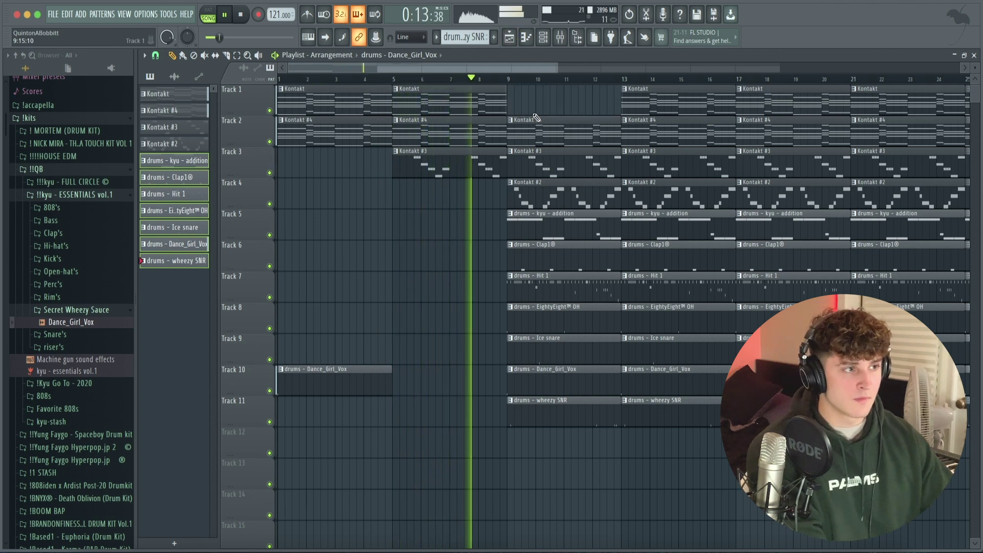
pyautogui.rightClick(562, 190)
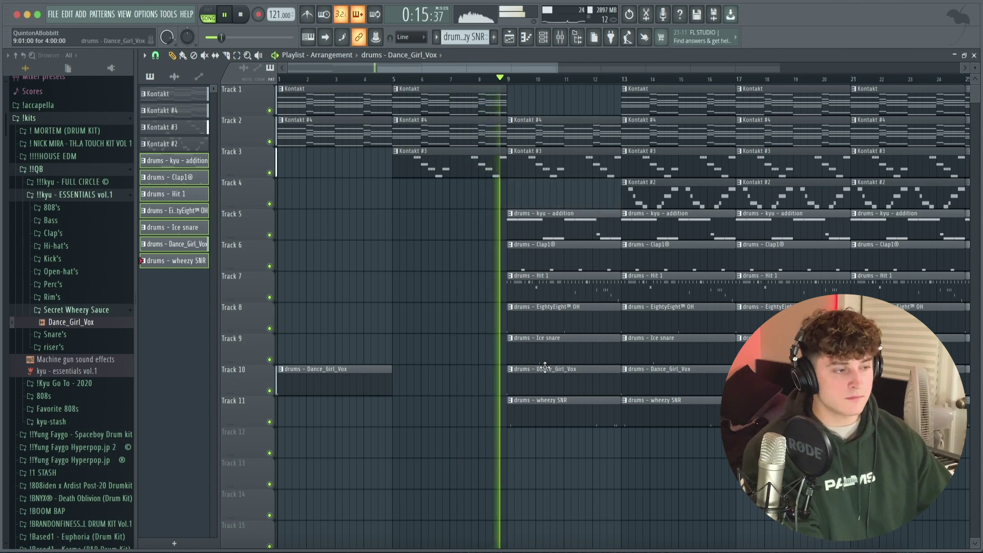
pyautogui.scroll(-1, 519, 86)
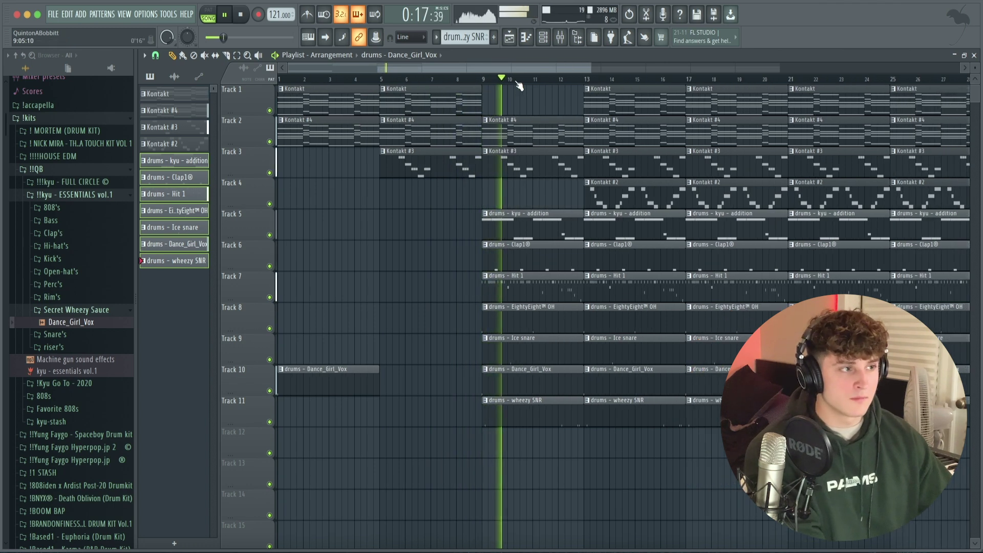
pyautogui.scroll(-1, 519, 86)
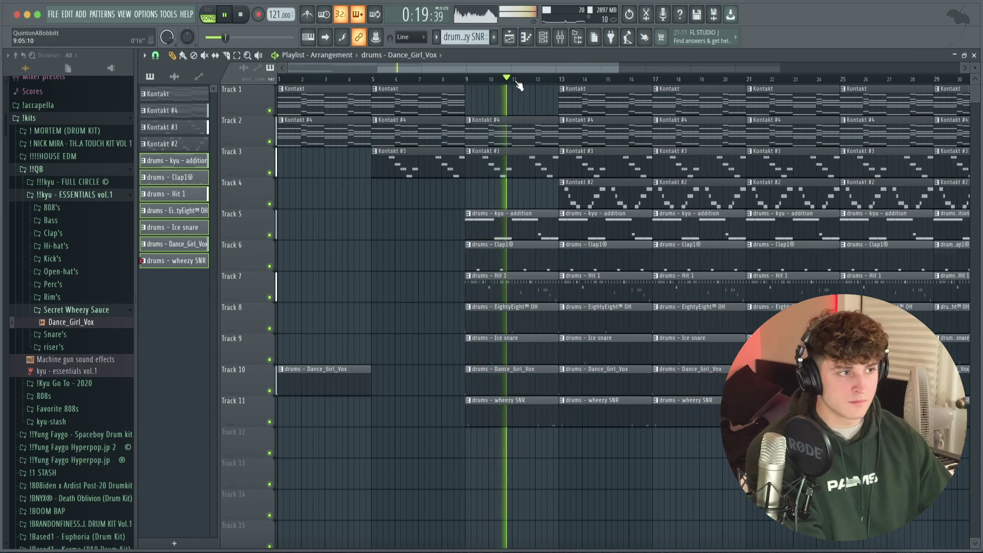
pyautogui.rightClick(595, 190)
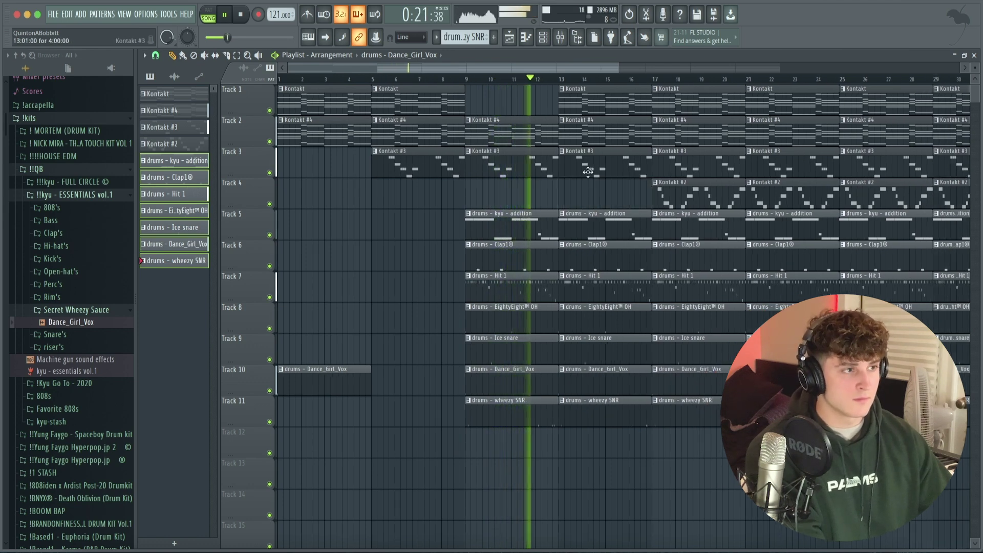
pyautogui.rightClick(596, 111)
# Delete the Dance_Girl_Vox clip at bar 13, trim the other drum clips of bars 13 to 16 by half a bar, and stop playback
pyautogui.scroll(-1, 522, 356)
pyautogui.moveTo(510, 487); pyautogui.dragTo(556, 219)
pyautogui.rightClick(497, 374)
pyautogui.click(535, 453)
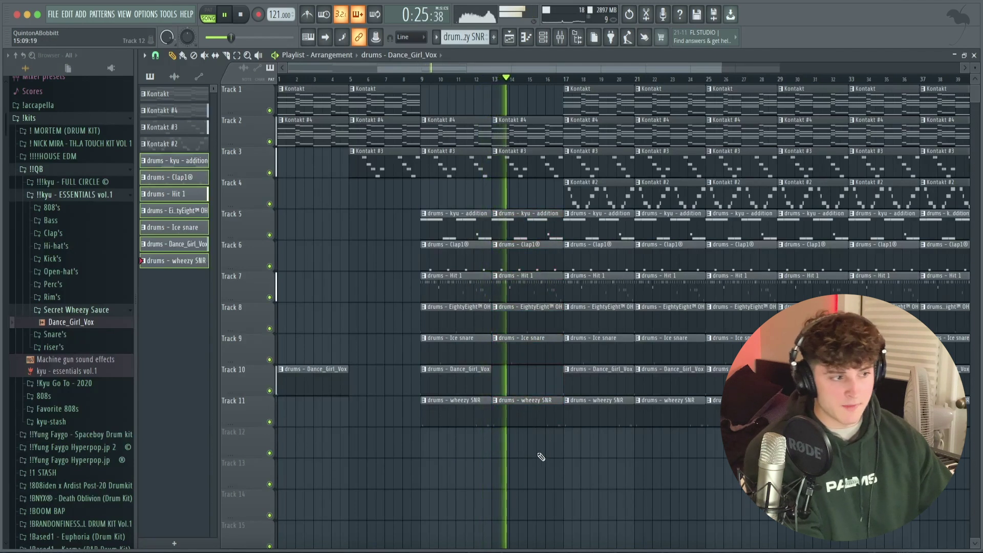
pyautogui.moveTo(541, 444); pyautogui.dragTo(552, 219)
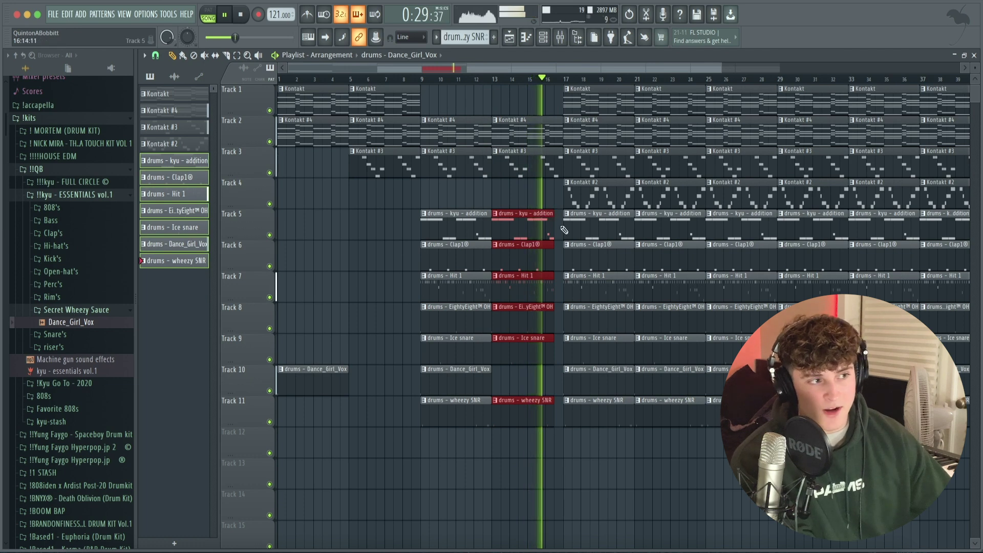
pyautogui.scroll(2, 587, 80)
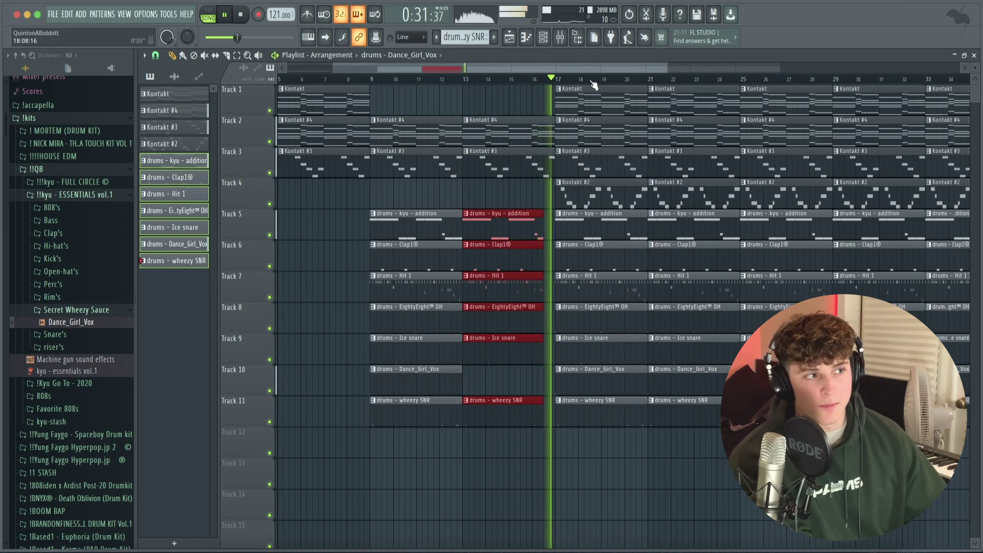
pyautogui.click(546, 42)
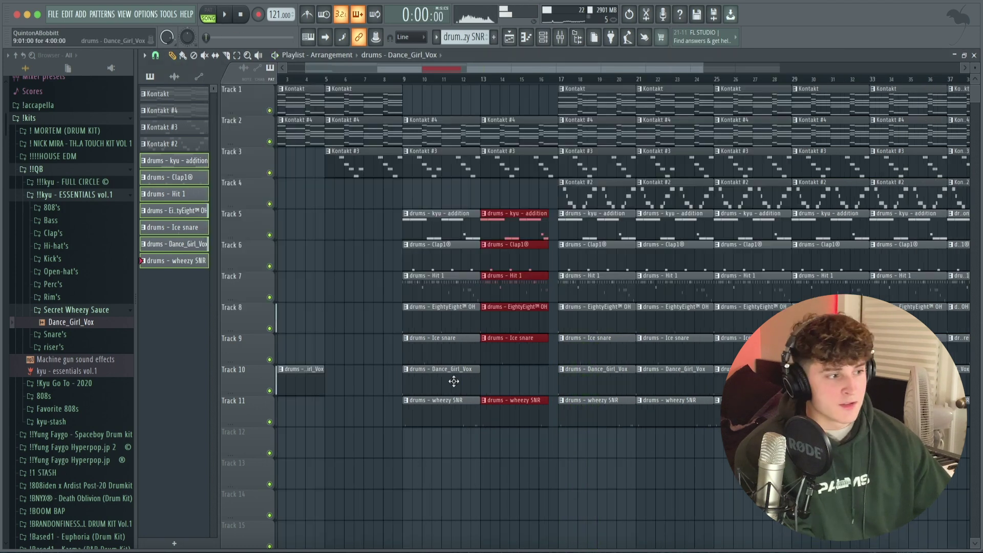
# Trim the ends of all the drum clips in bars 21 to 24 by half a bar
pyautogui.moveTo(435, 456); pyautogui.dragTo(718, 60)
pyautogui.moveTo(630, 488); pyautogui.dragTo(851, 86)
pyautogui.moveTo(553, 489); pyautogui.dragTo(560, 211)
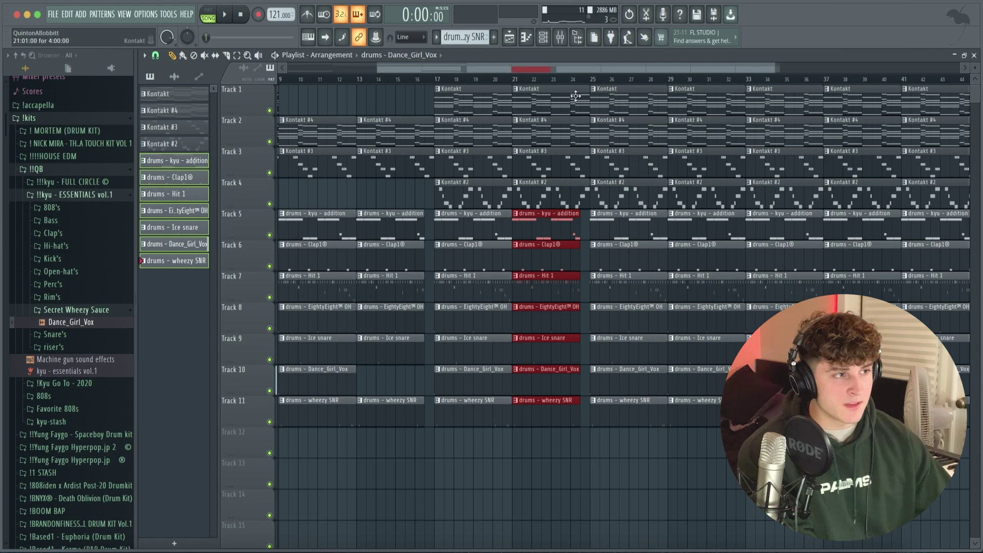
pyautogui.scroll(3, 578, 83)
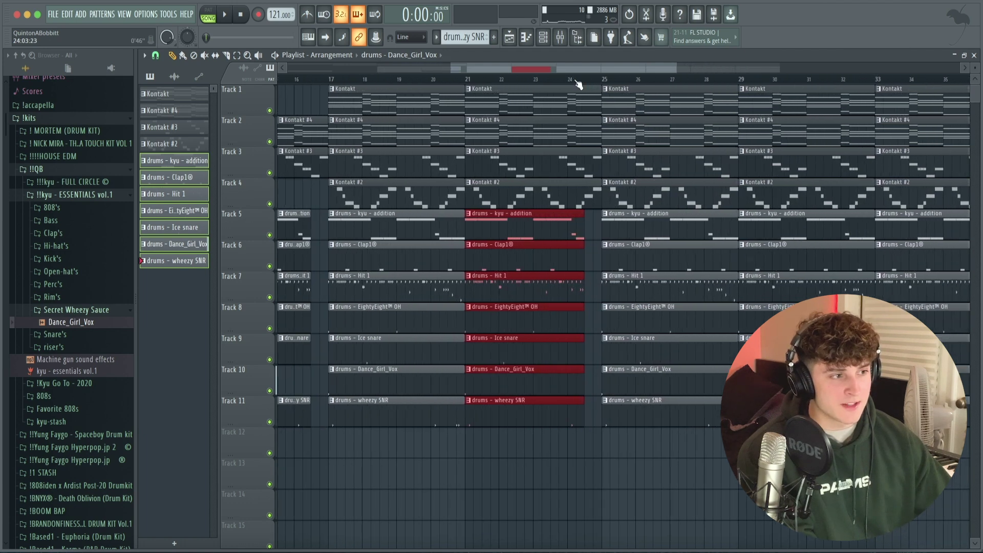
# Delete the Kontakt, Kontakt #2 and Kontakt #3 clips from bars 25 to 32, leaving only Kontakt #4 as melody
pyautogui.scroll(-3, 578, 83)
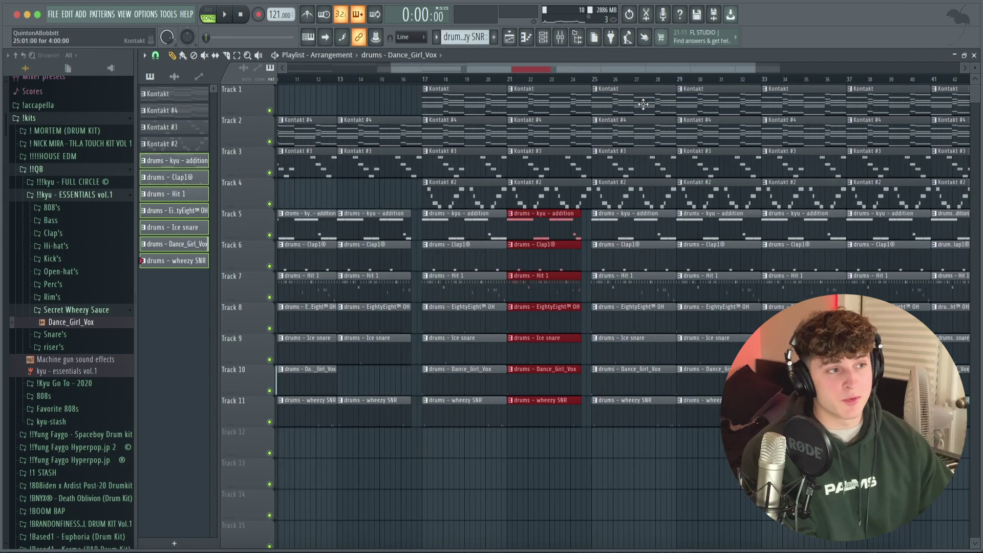
pyautogui.rightClick(660, 102)
pyautogui.rightClick(715, 104)
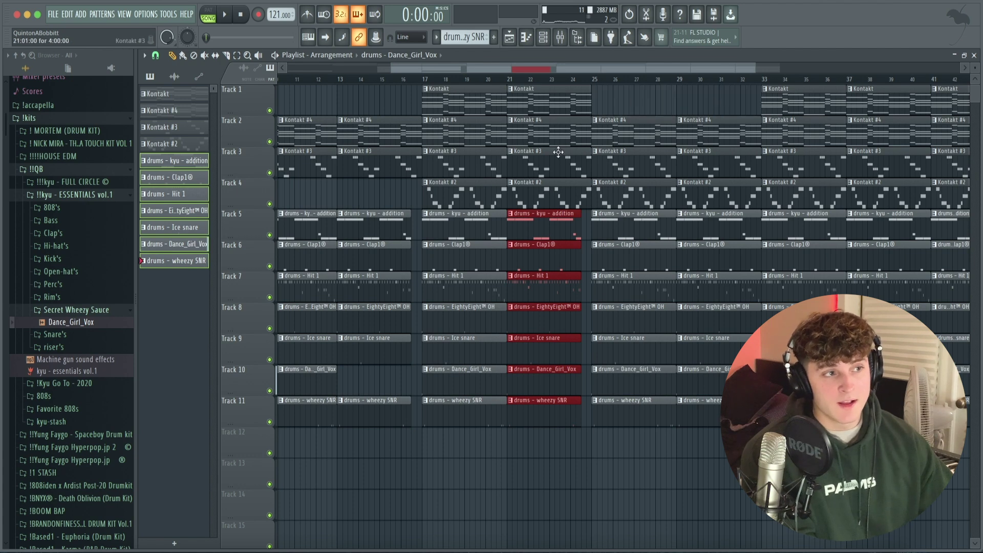
pyautogui.rightClick(650, 204)
pyautogui.rightClick(712, 198)
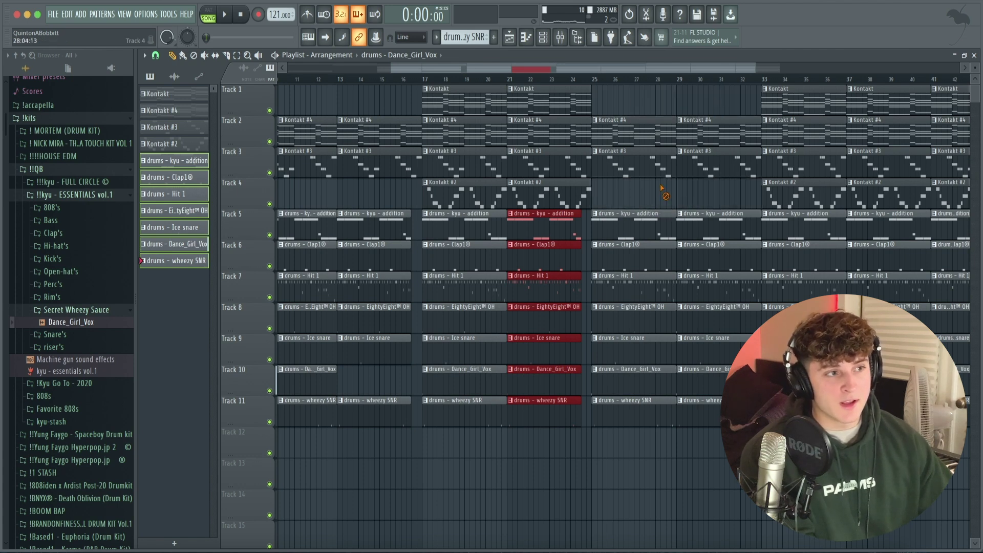
pyautogui.rightClick(635, 164)
pyautogui.rightClick(694, 163)
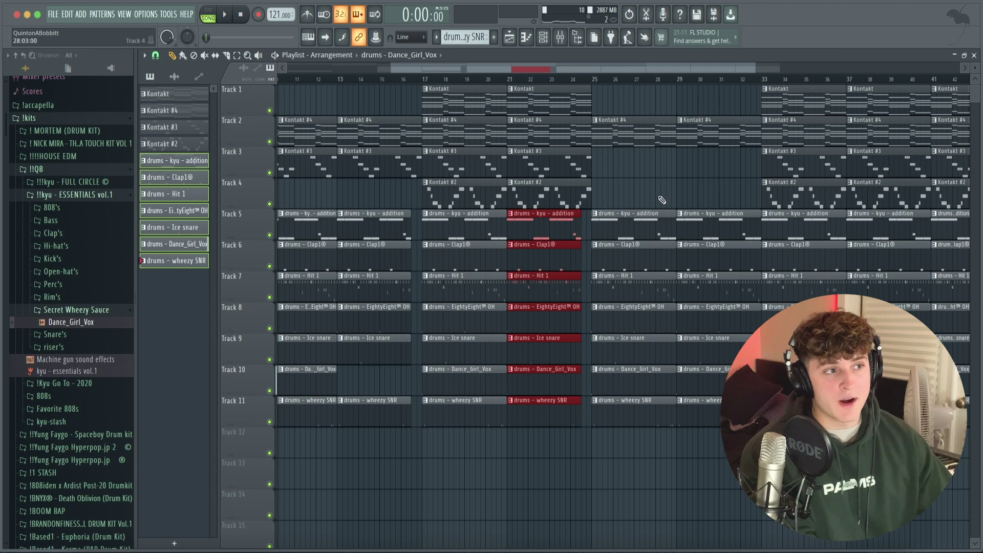
# Undo the last deletion of the Kontakt #2 and Kontakt #3 clips in bars 25 to 32
pyautogui.hotkey('ctrl', 'z')
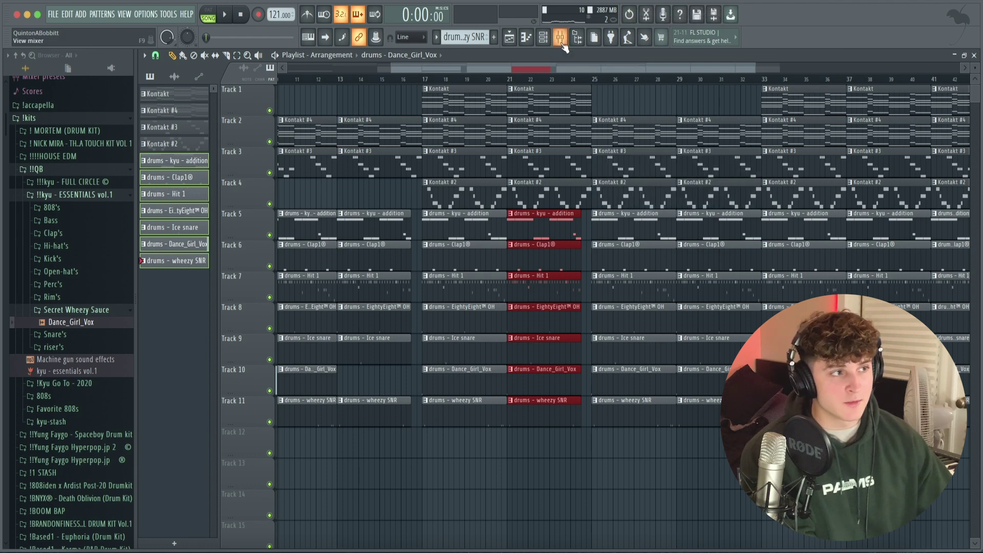
# Load Fruity parametric EQ 2 in slot 4 of mixer Insert 7 and roll off the highs, with band 6 at 4869 Hz
pyautogui.click(561, 43)
pyautogui.click(391, 185)
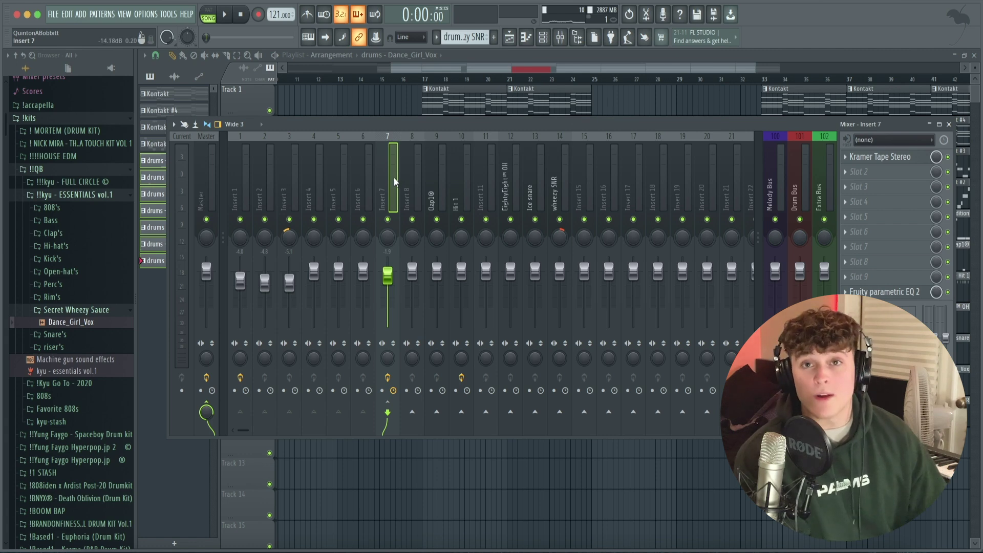
pyautogui.click(869, 201)
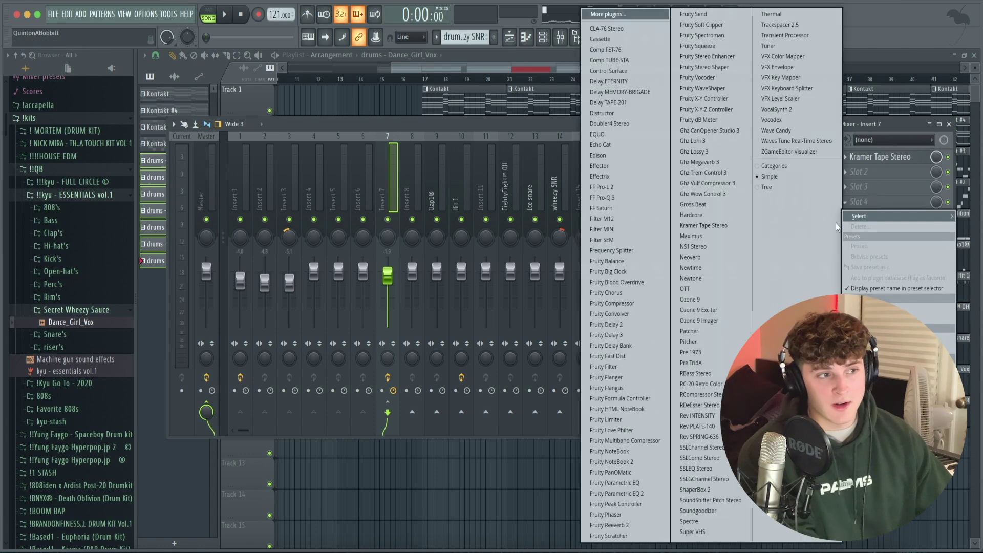
pyautogui.click(626, 500)
pyautogui.moveTo(414, 259); pyautogui.dragTo(412, 325)
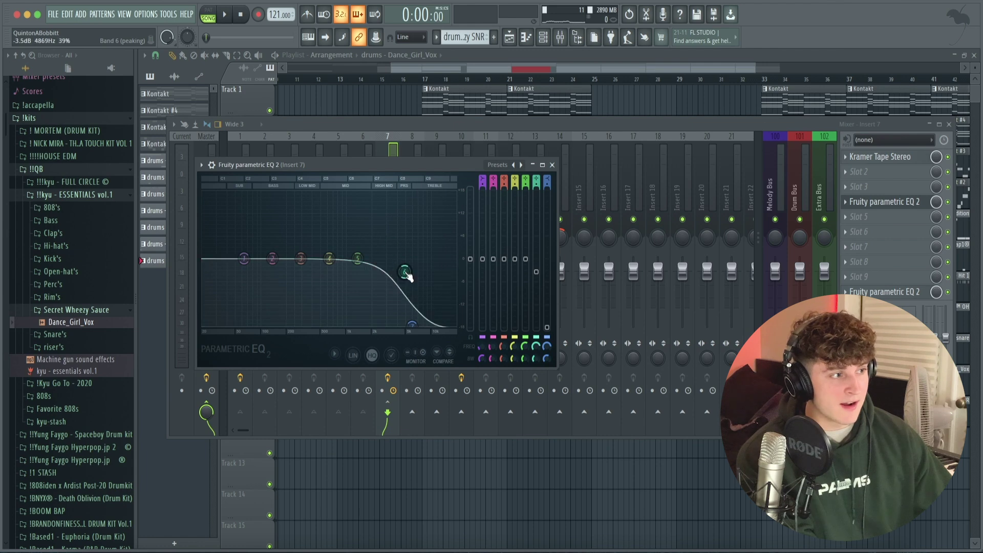
# Play the arrangement from bar 25 to hear the effect of the high cut
pyautogui.click(587, 67)
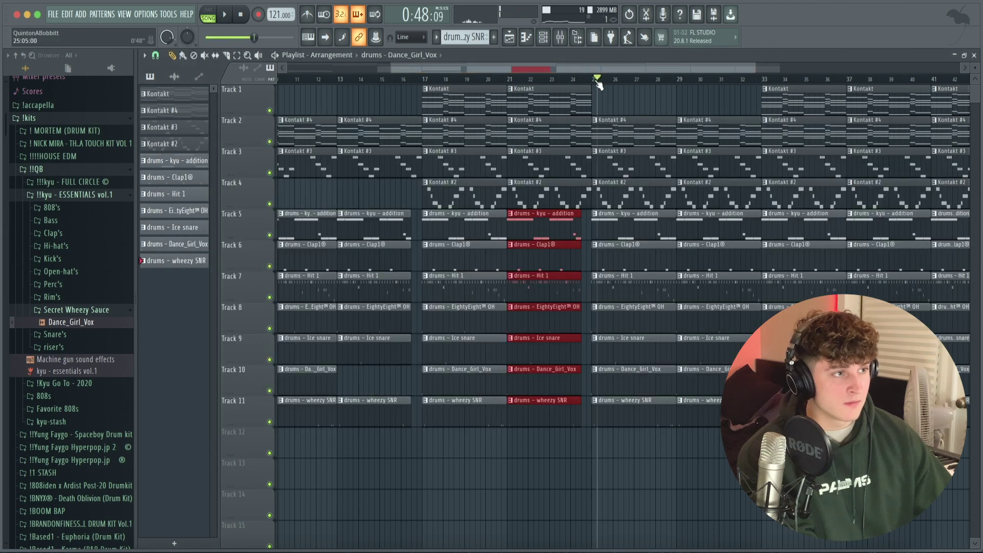
pyautogui.click(592, 79)
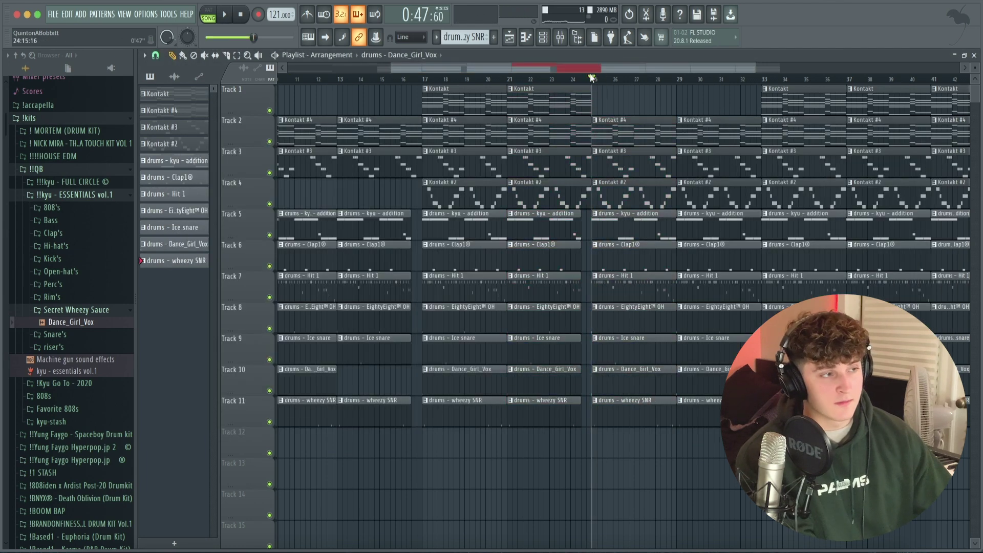
pyautogui.press('space')
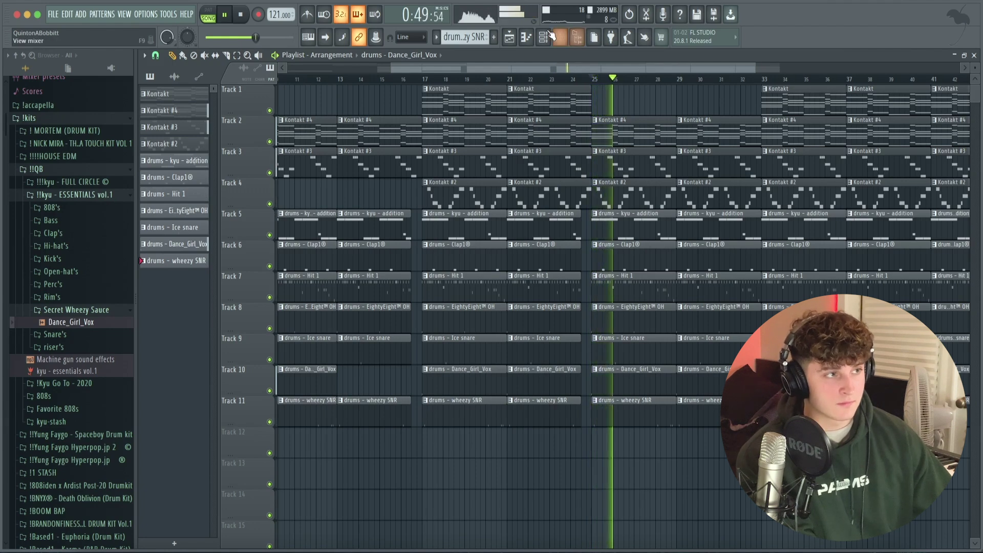
pyautogui.click(577, 37)
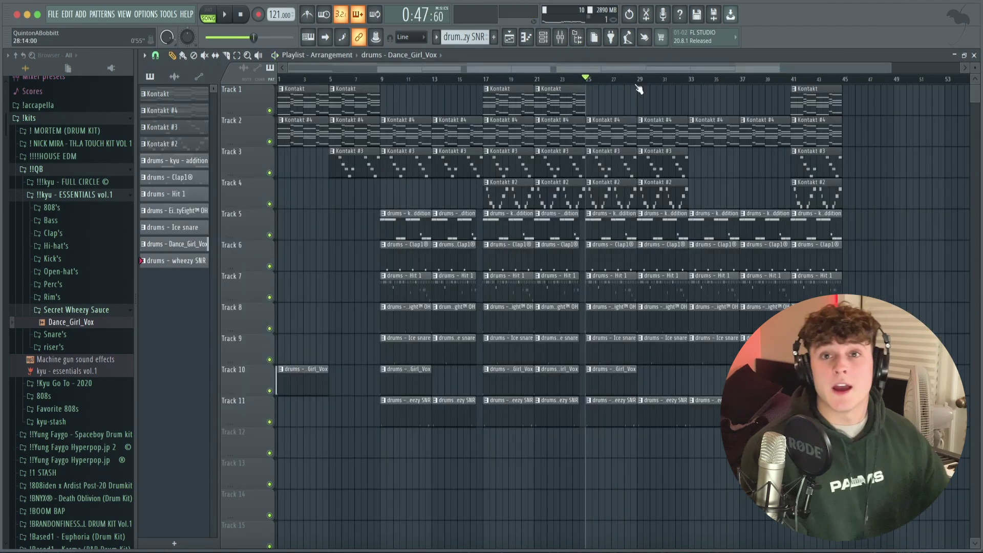
# Create an automation clip for the Insert 7 EQ's mix level, held at minimum until bar 25 and jumping to full there
pyautogui.click(560, 37)
pyautogui.rightClick(941, 203)
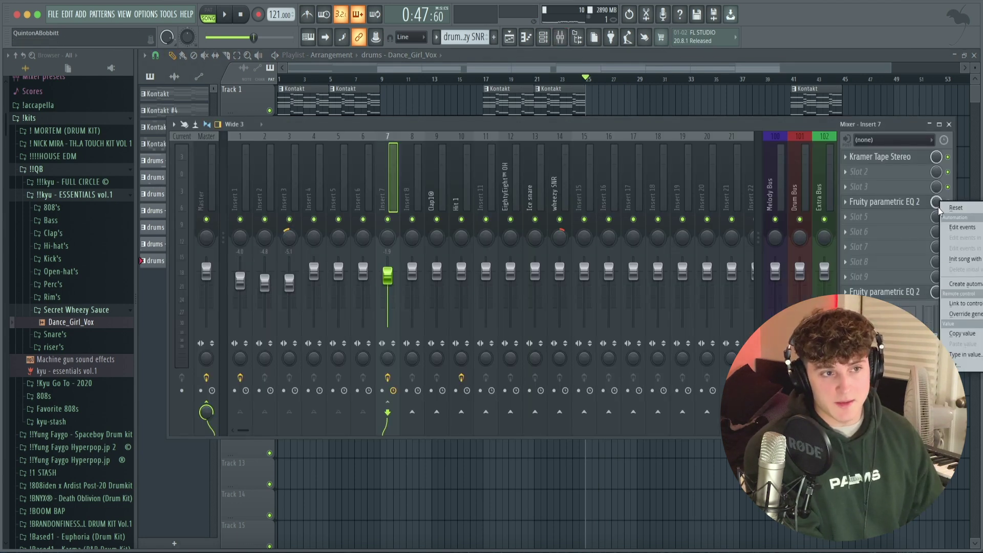
pyautogui.click(973, 284)
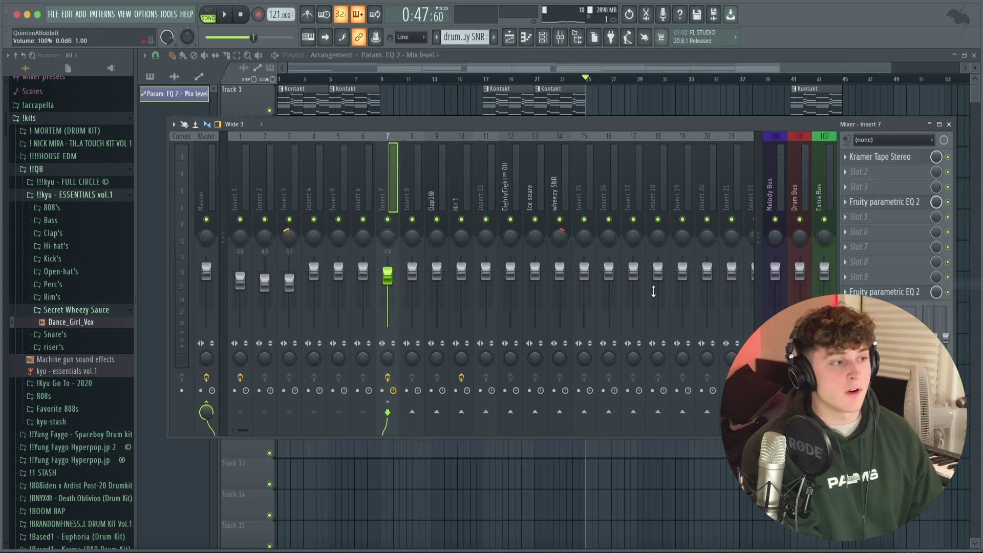
pyautogui.click(490, 71)
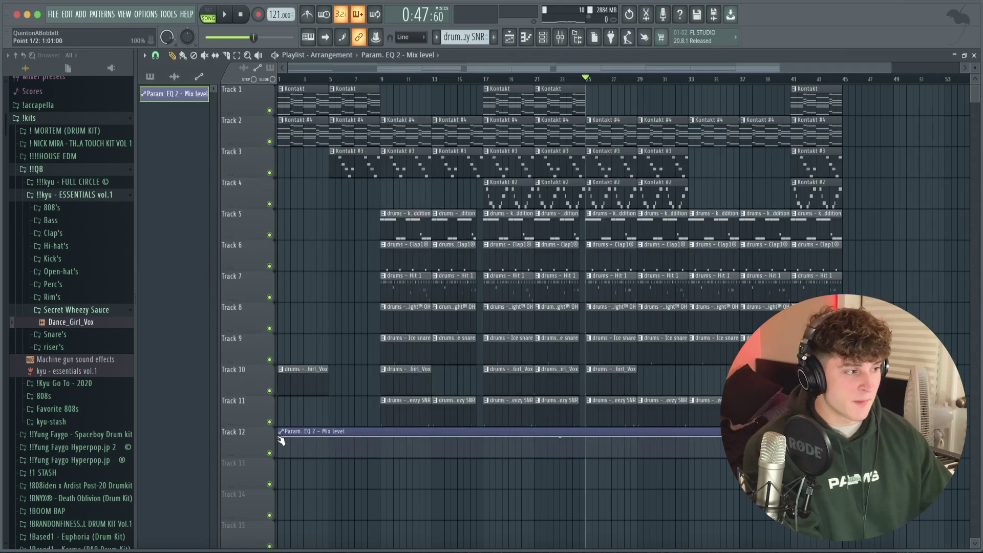
pyautogui.moveTo(281, 441); pyautogui.dragTo(278, 496)
pyautogui.moveTo(587, 447); pyautogui.dragTo(588, 420)
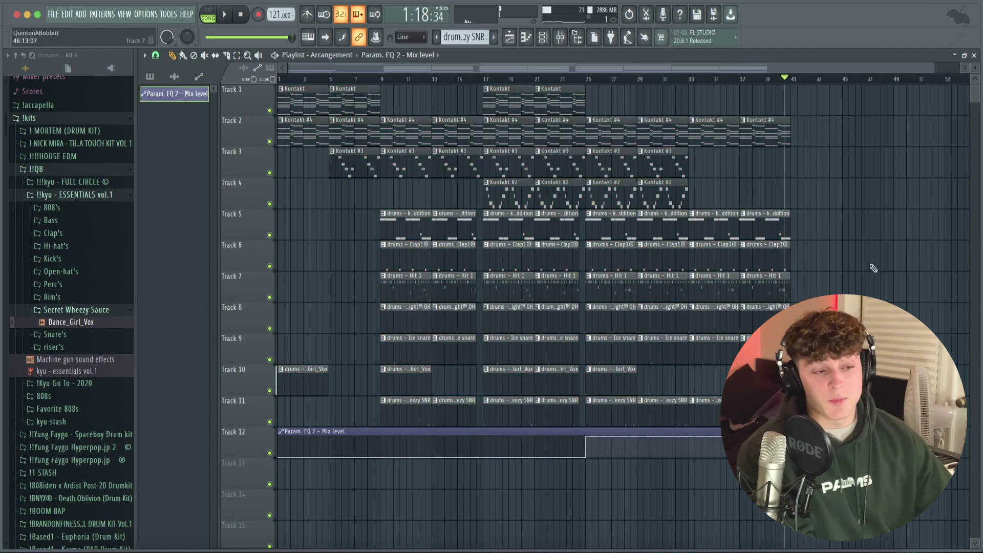
# Select all clips in bars 1 to 40, including the EQ automation, and duplicate them to start at bar 41
pyautogui.moveTo(942, 484); pyautogui.dragTo(373, 153)
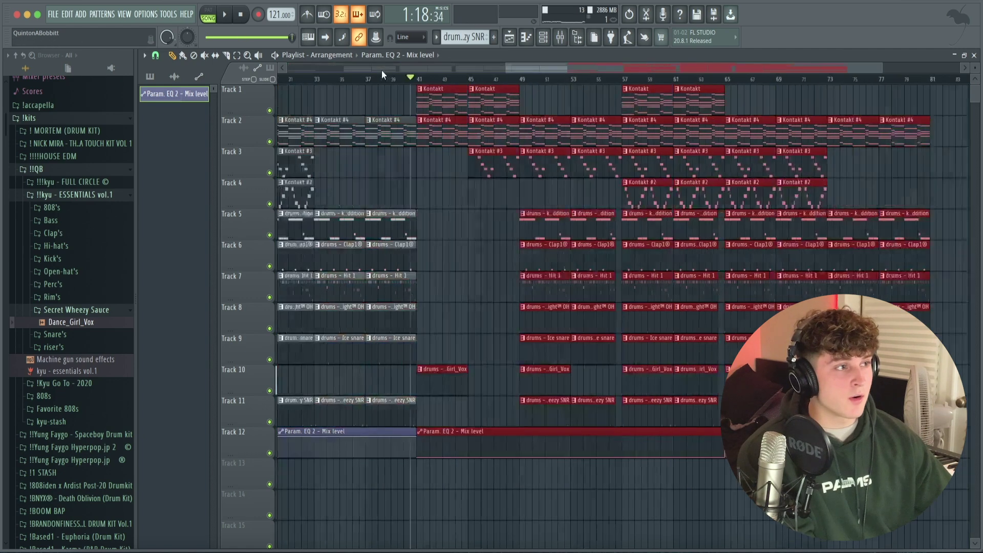
pyautogui.press('super+b')
pyautogui.press('super+d')
pyautogui.hscroll(5, 874, 87)
pyautogui.scroll(-3, 879, 85)
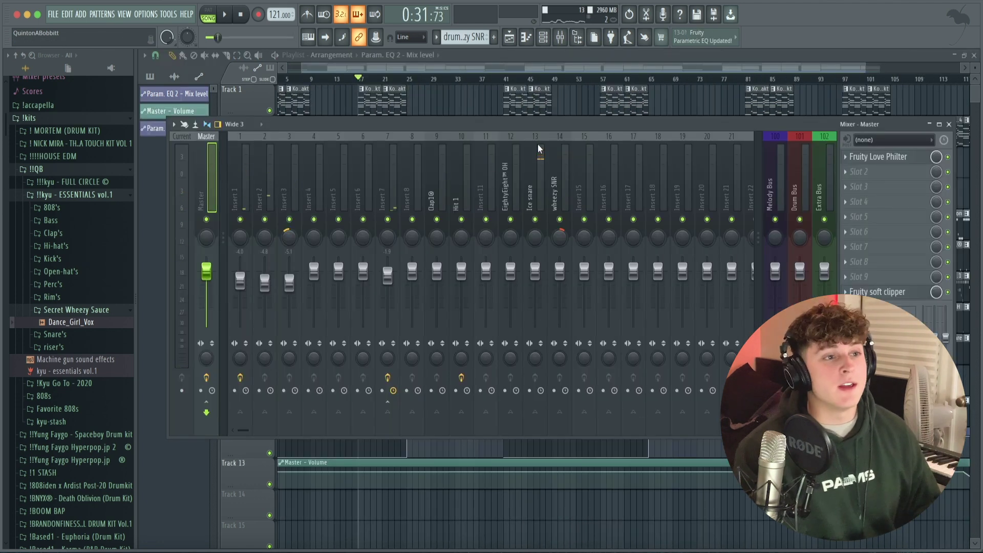
# Try lowering the filter cutoff of Fruity Love Philter on the Master channel during playback
pyautogui.click(902, 162)
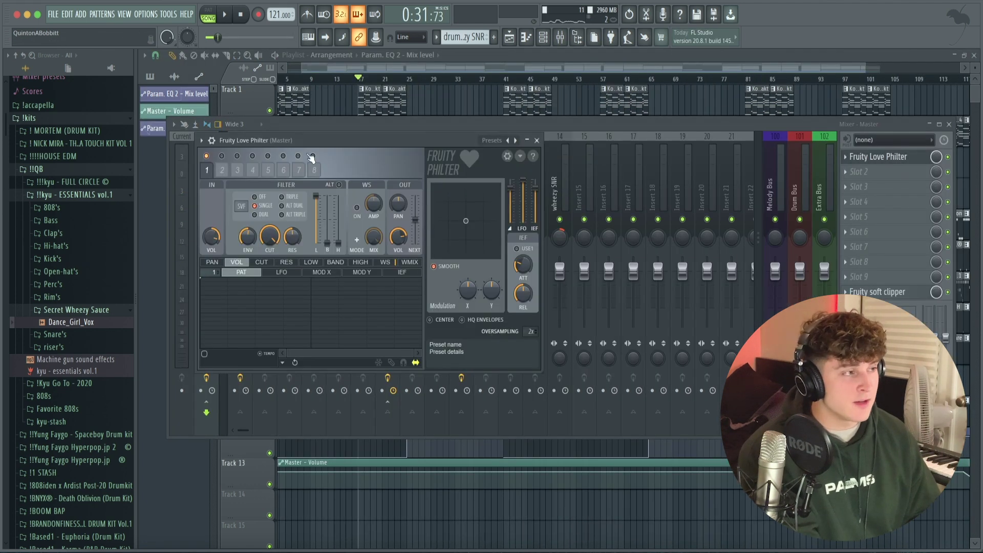
pyautogui.moveTo(303, 143); pyautogui.dragTo(408, 120)
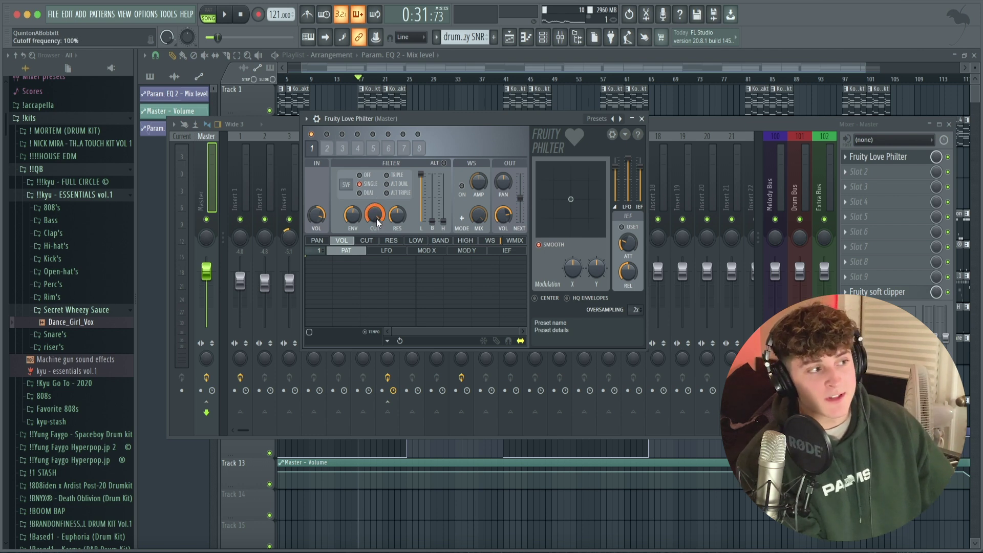
pyautogui.press('space')
pyautogui.moveTo(376, 220); pyautogui.dragTo(377, 243)
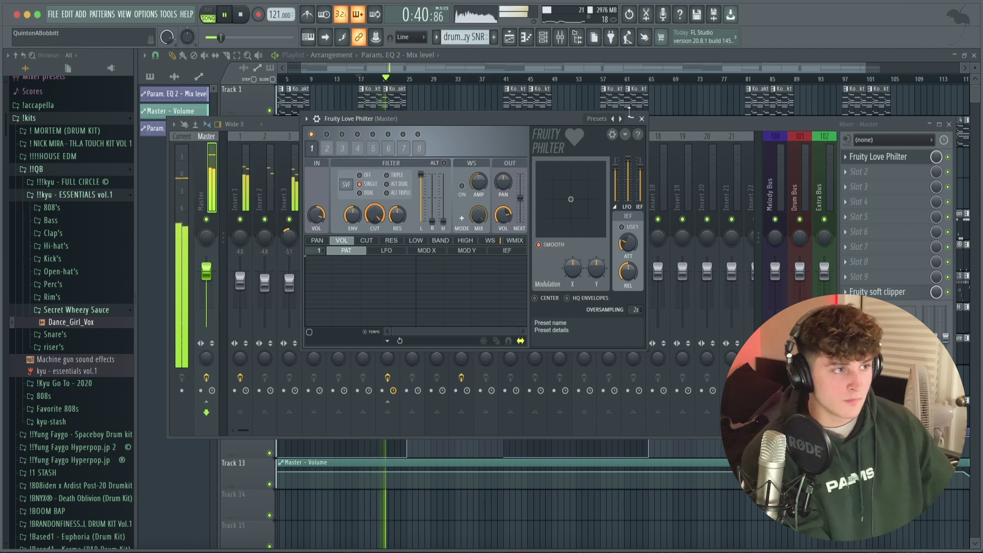
pyautogui.click(643, 119)
pyautogui.press('space')
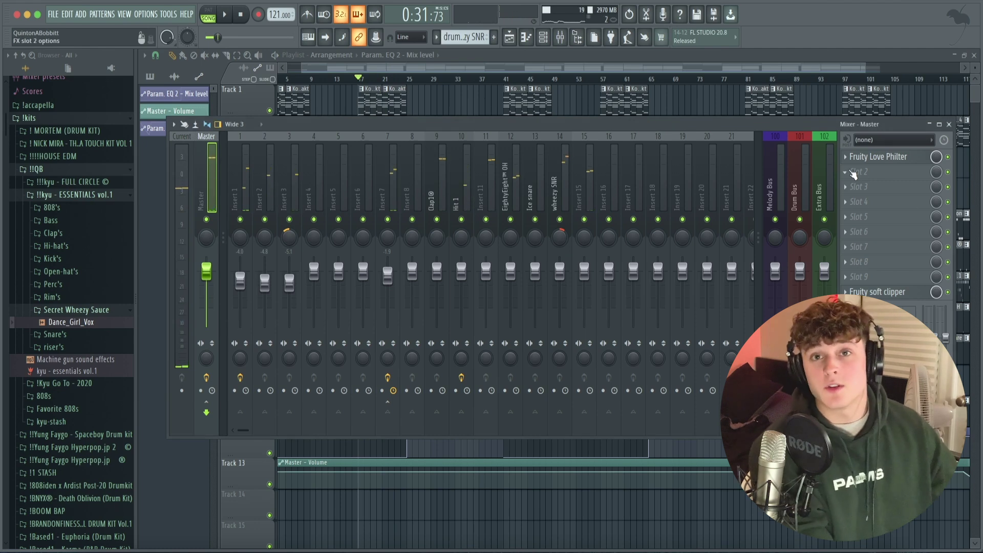
# Create an automation clip for the filter cutoff of Fruity Love Philter on the Master channel
pyautogui.click(875, 157)
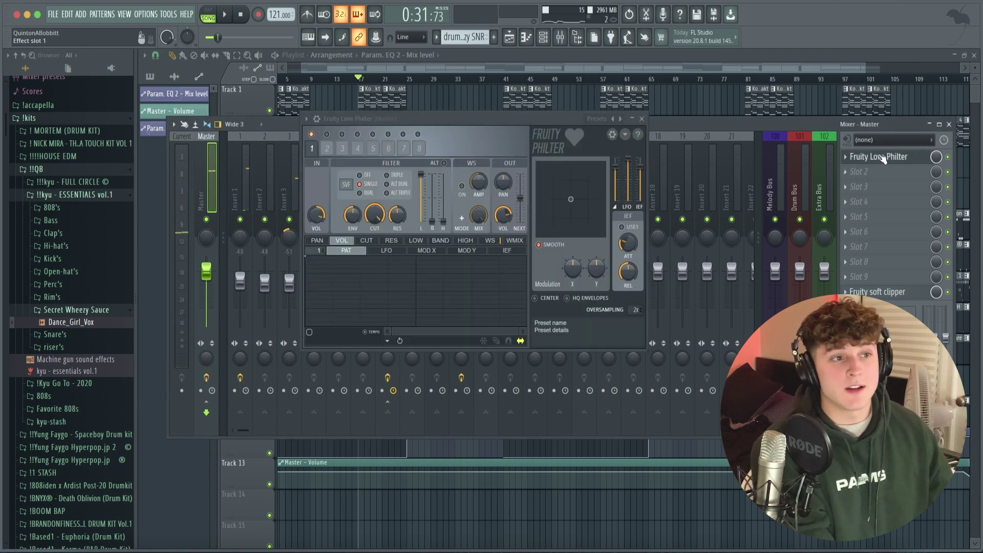
pyautogui.rightClick(376, 224)
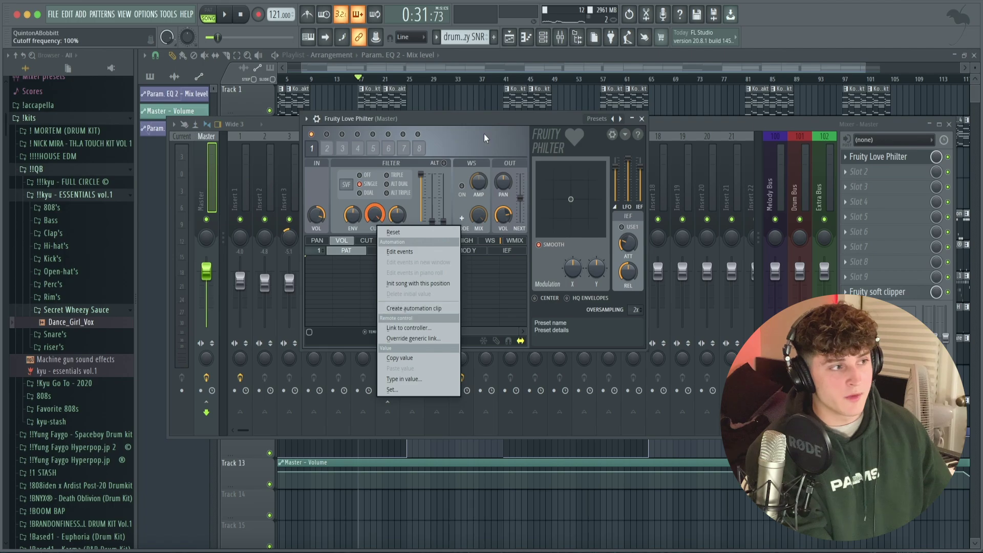
pyautogui.click(413, 309)
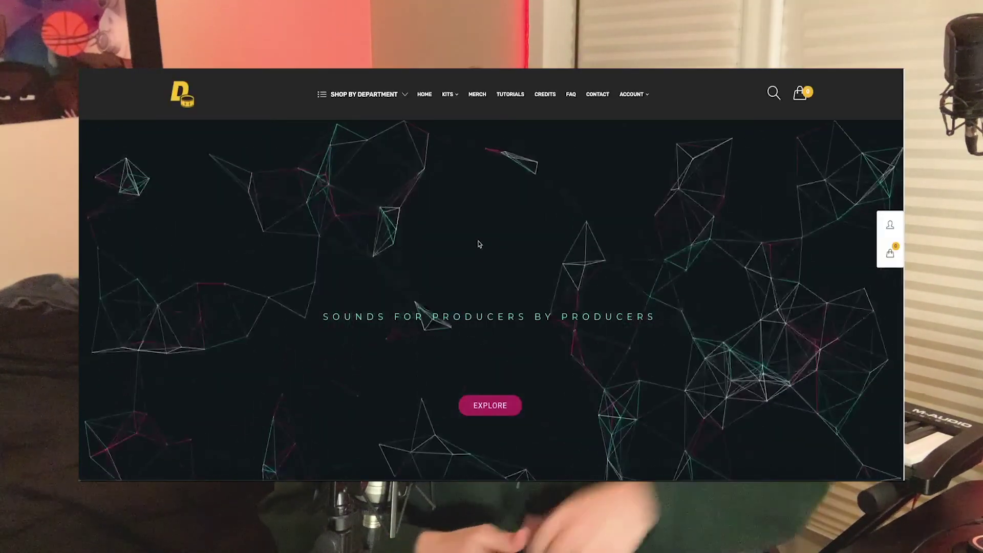
pyautogui.scroll(-5, 479, 245)
pyautogui.scroll(-3, 479, 245)
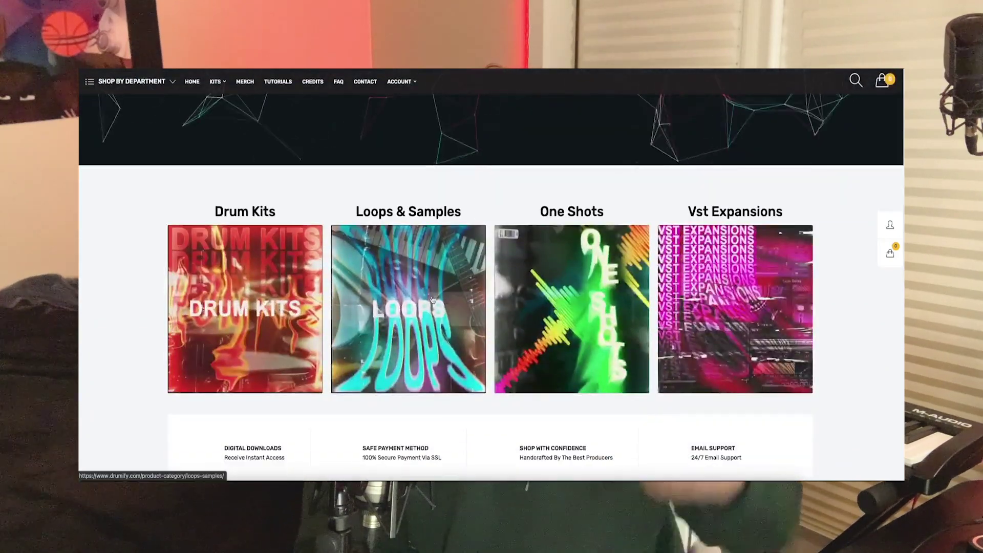